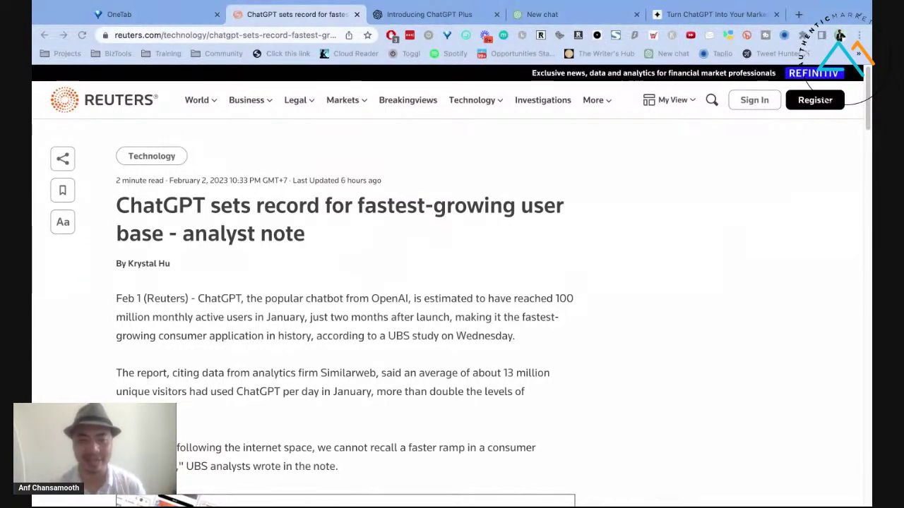
Skim the Reuters article on ChatGPT's record for the fastest-growing user base
left_click(413, 17)
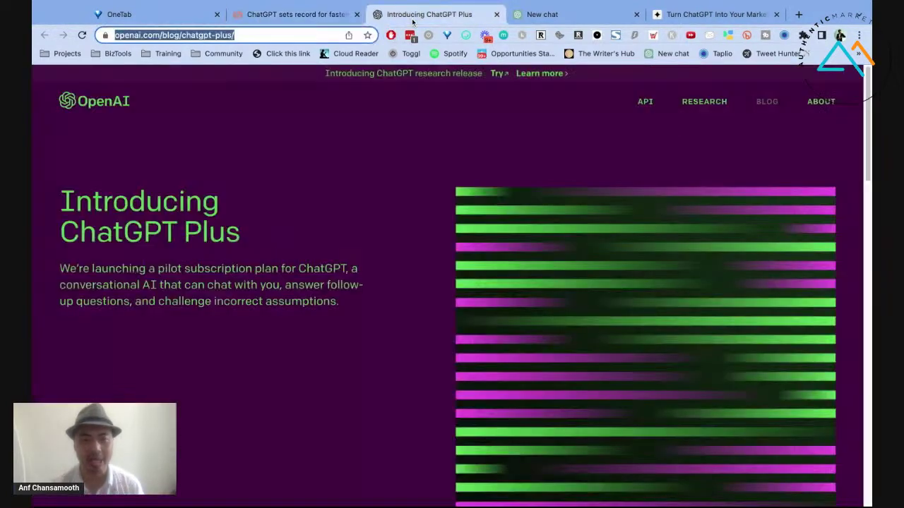
left_click(296, 15)
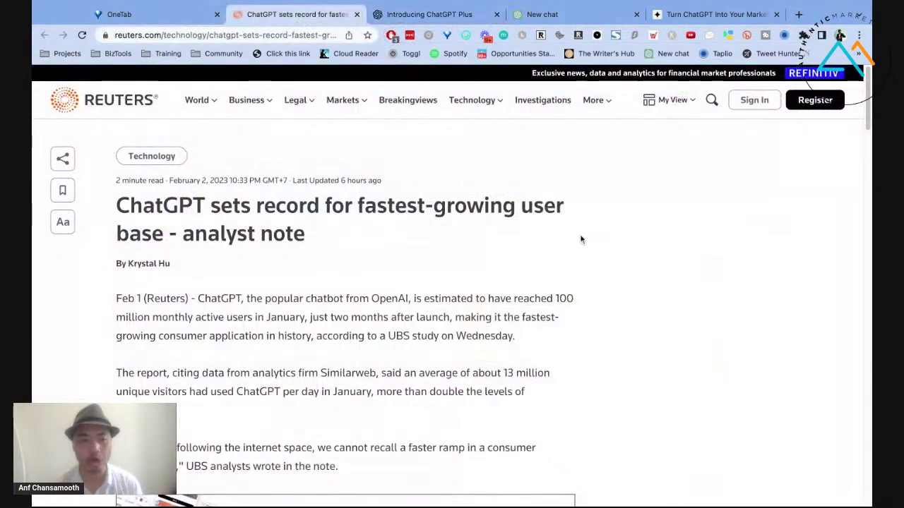
scroll(602, 226, "down", 1)
scroll(627, 242, "down", 5)
scroll(627, 241, "up", 6)
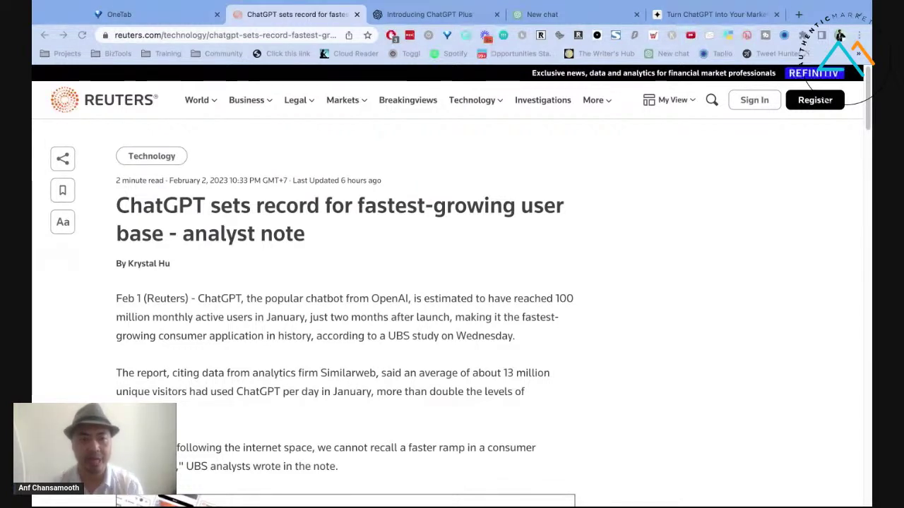
Look through OpenAI's "Introducing ChatGPT Plus" announcement for the new subscription plan's details
left_click(399, 21)
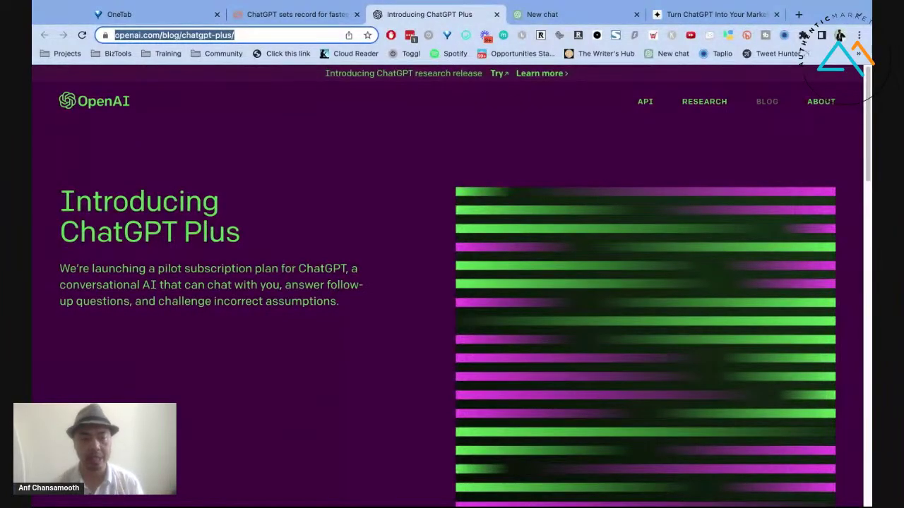
scroll(448, 286, "down", 1)
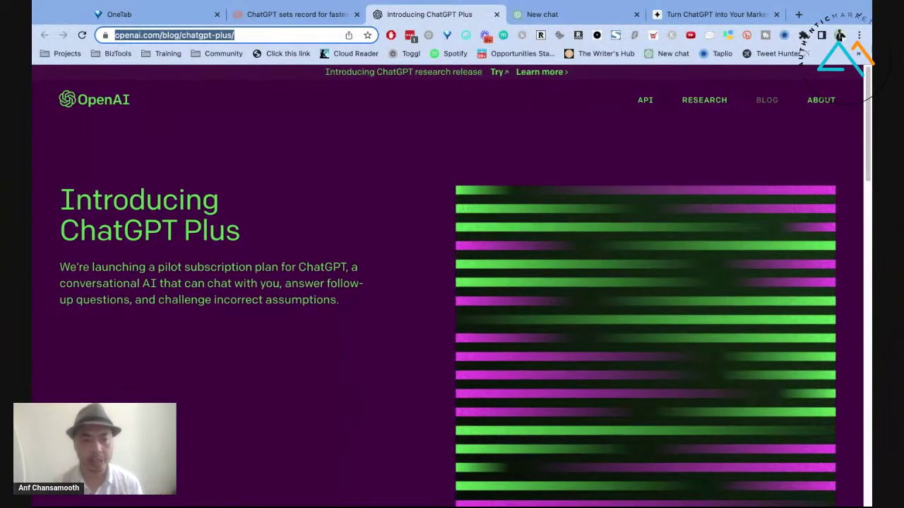
scroll(448, 286, "down", 1)
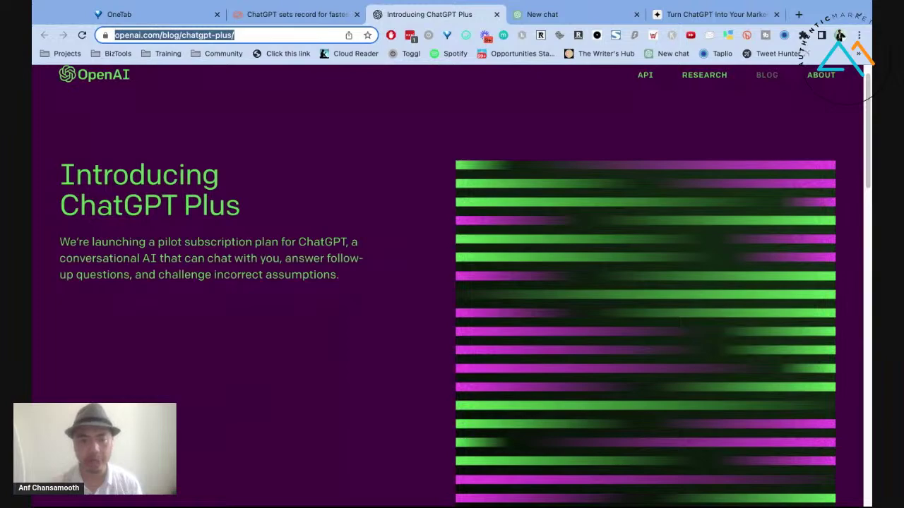
scroll(671, 300, "down", 10)
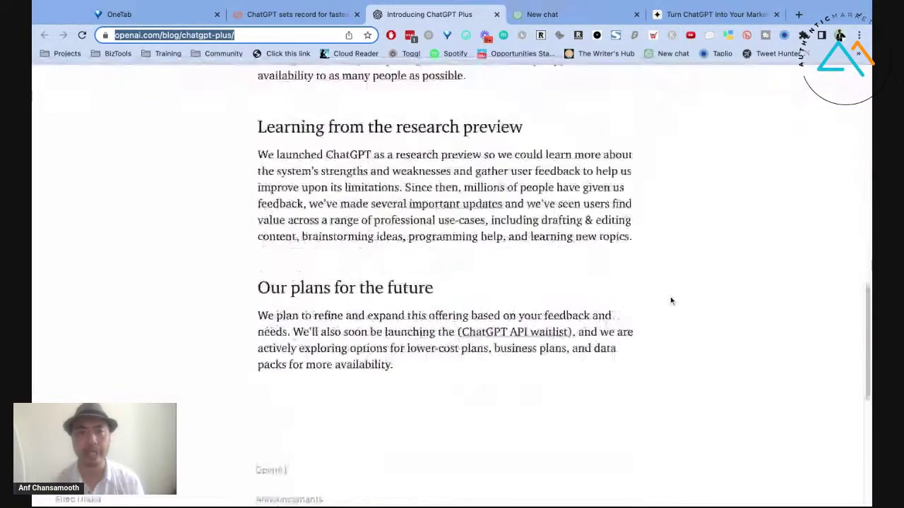
scroll(671, 300, "up", 10)
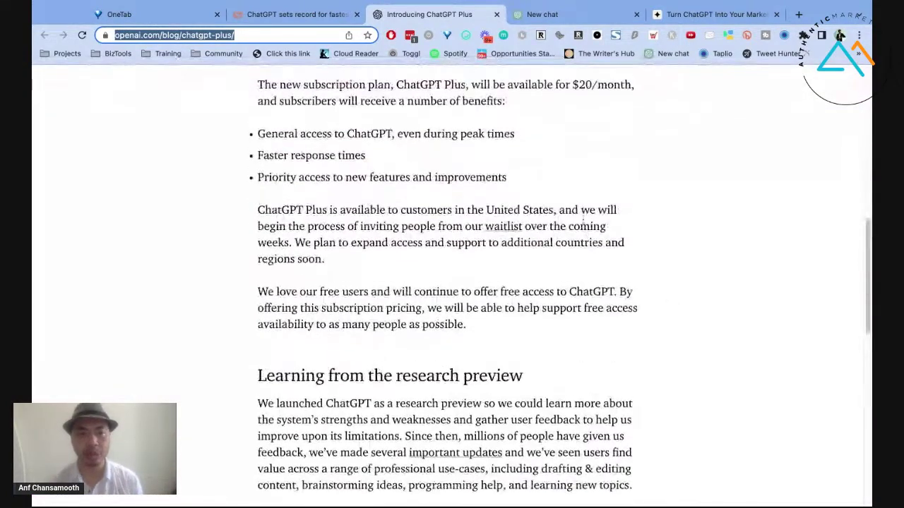
scroll(550, 198, "up", 1)
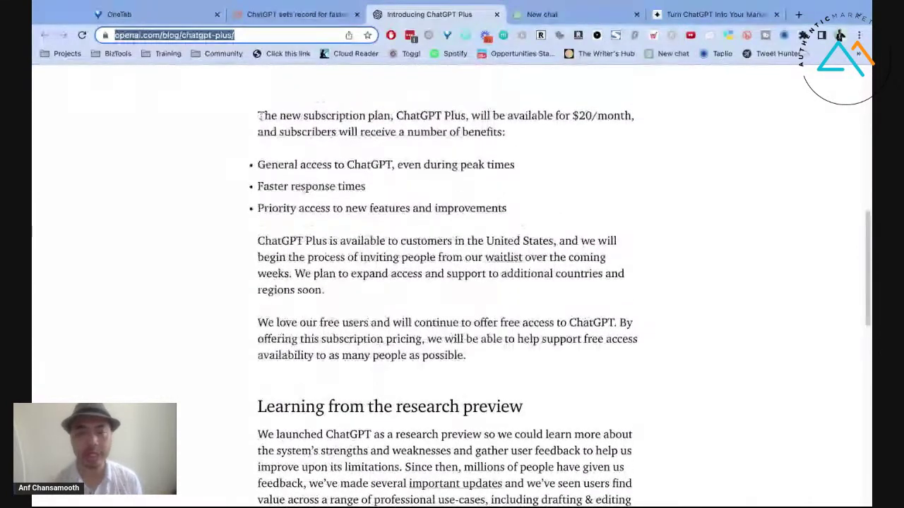
Highlight the plan introduction, the "Priority access to new features and improvements" benefit and "United States" in turn while reading, then clear the selection
triple_click(258, 116)
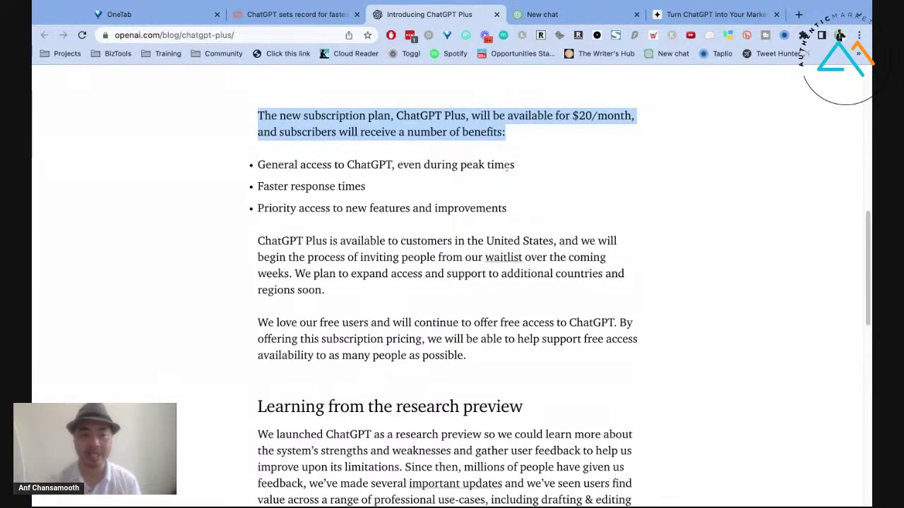
left_click(378, 189)
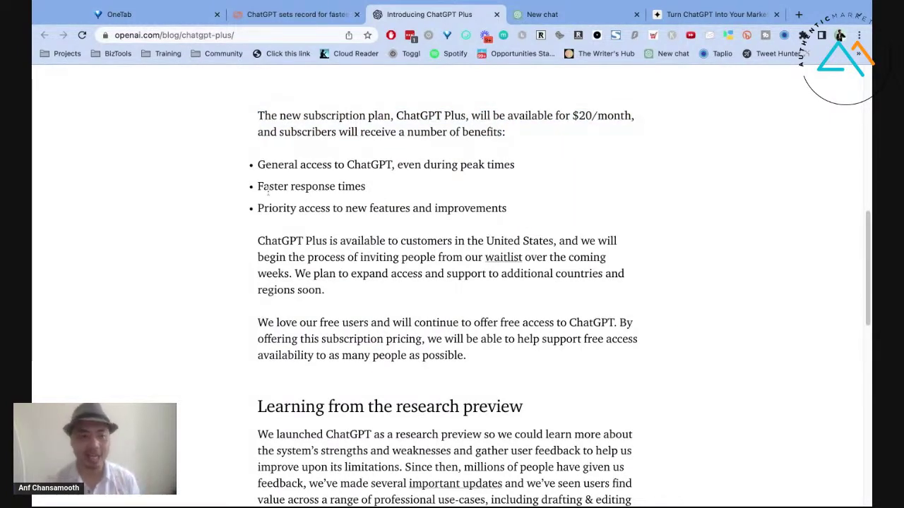
left_click_drag(259, 208, 507, 208)
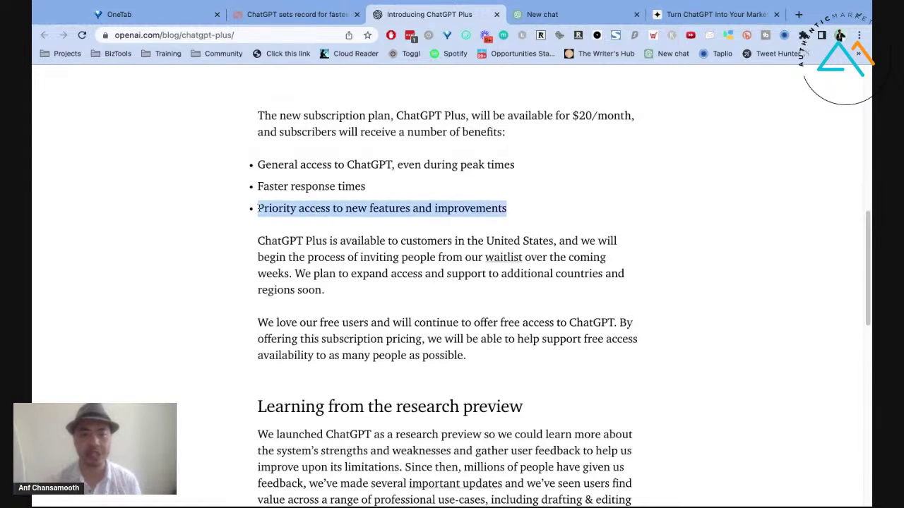
left_click(558, 216)
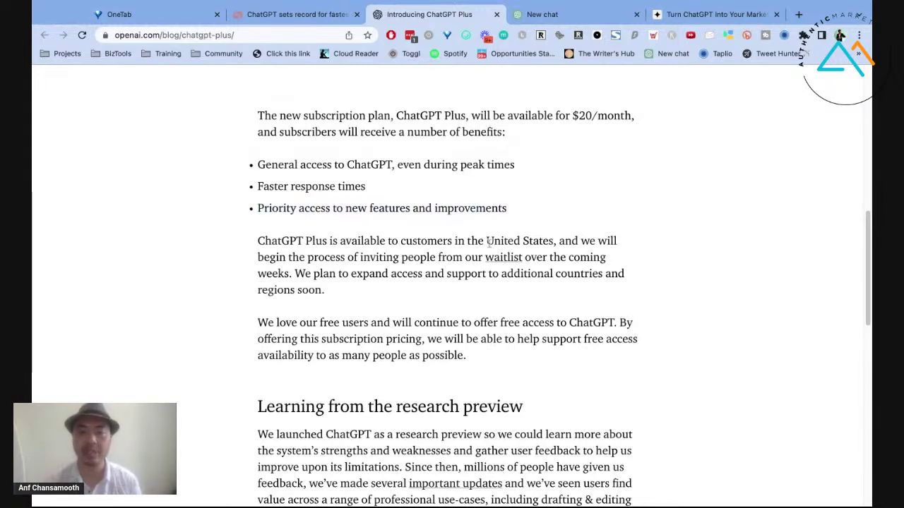
left_click_drag(487, 241, 554, 241)
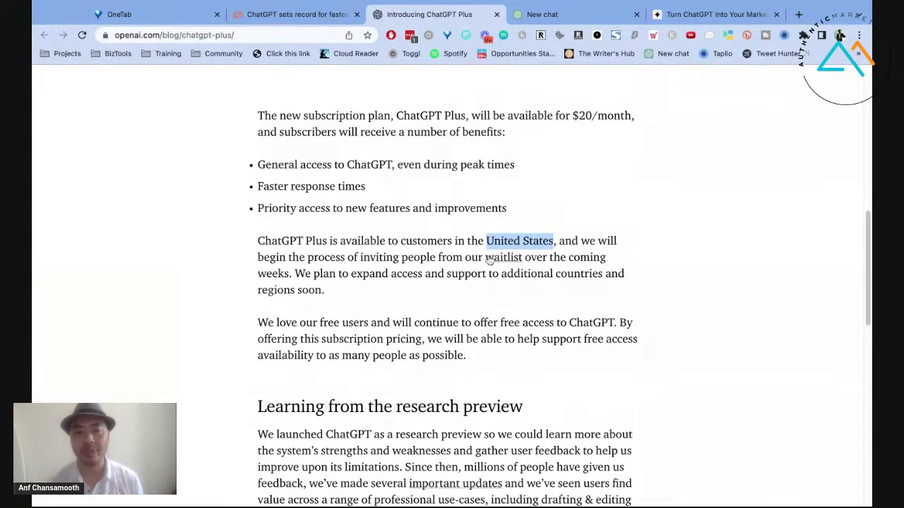
left_click(522, 266)
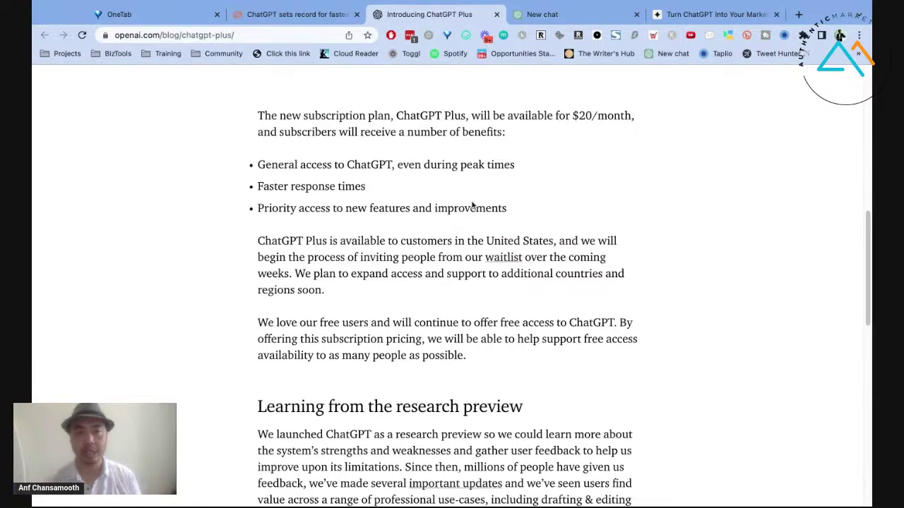
scroll(472, 204, "up", 1)
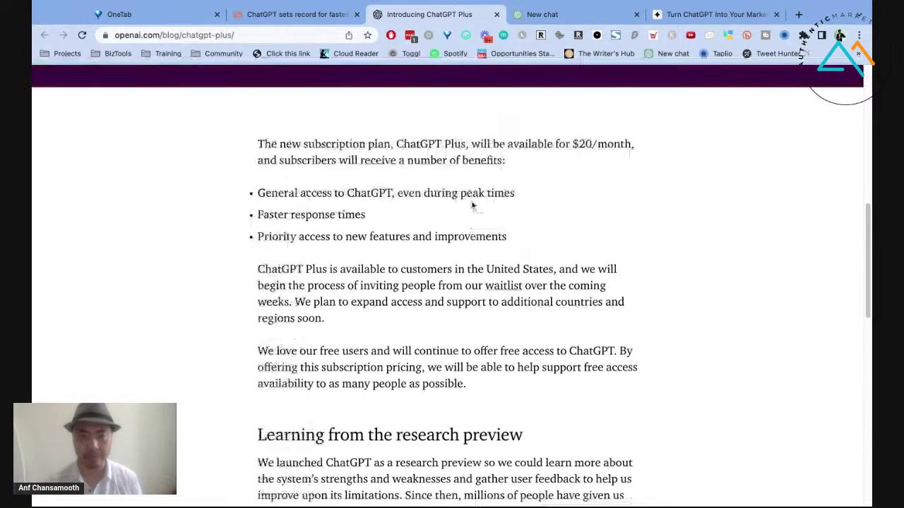
scroll(472, 205, "up", 2)
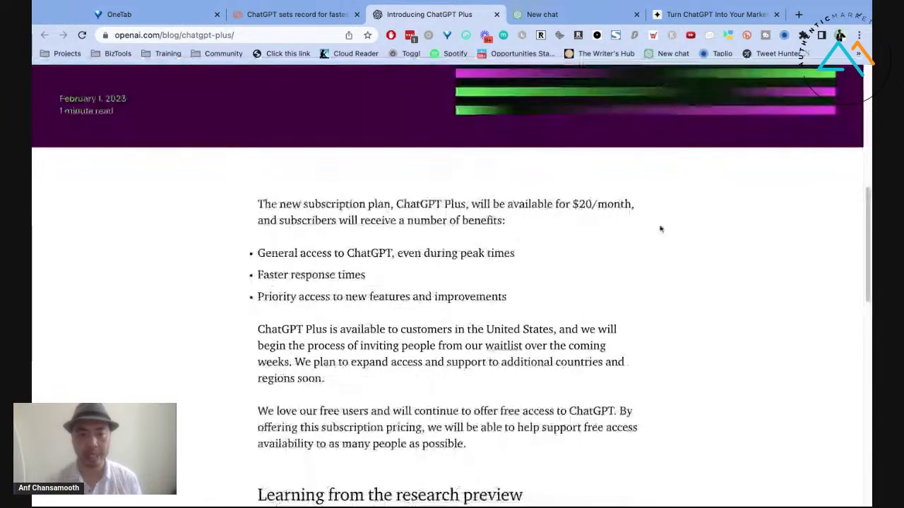
scroll(663, 254, "up", 1)
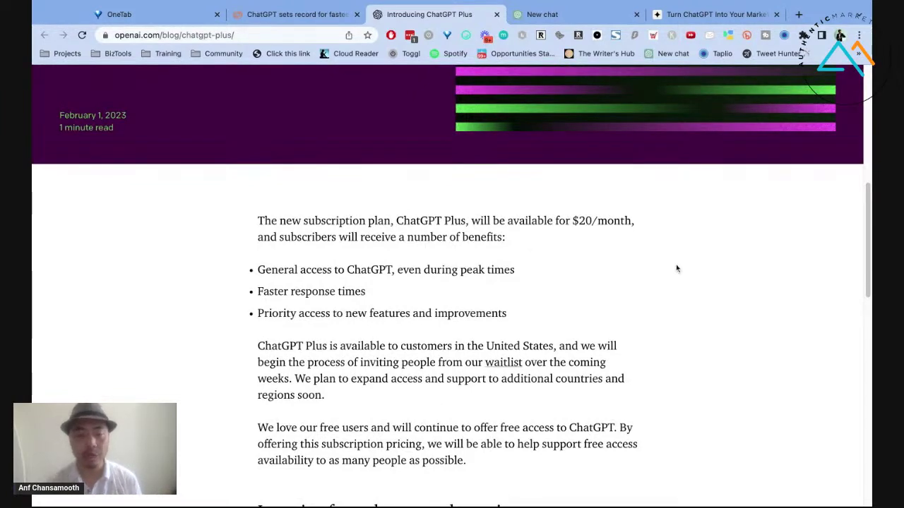
scroll(676, 268, "down", 4)
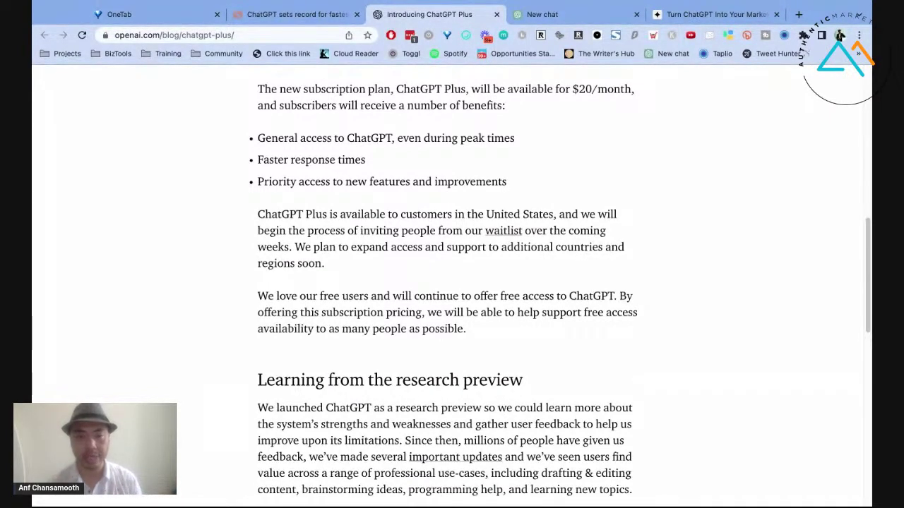
left_click(263, 35)
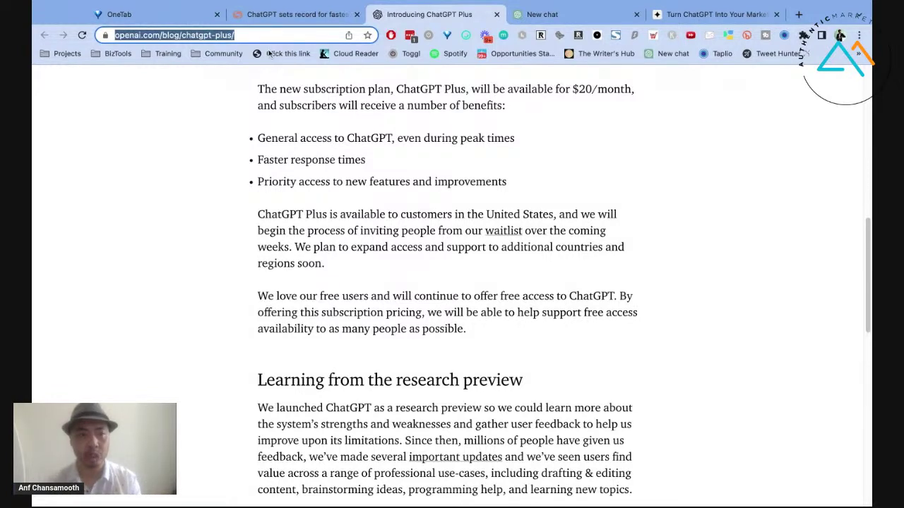
key("super+Tab")
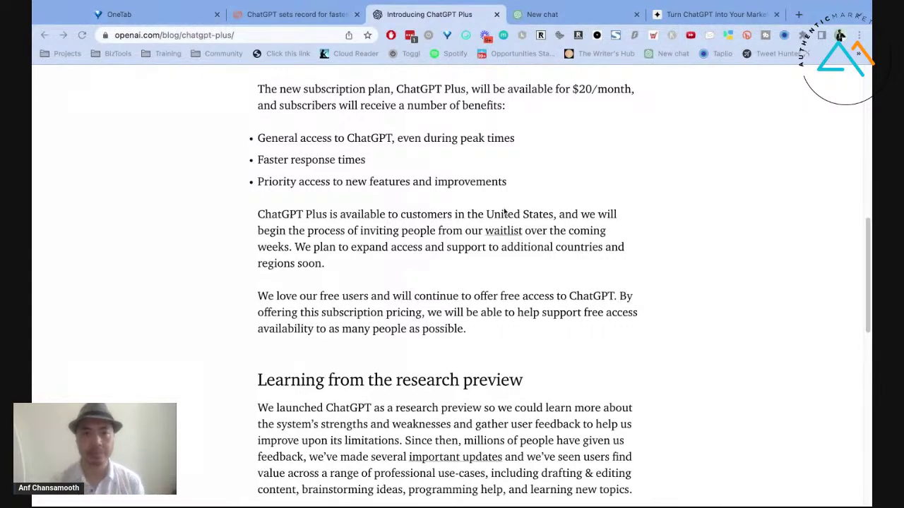
key("super+l")
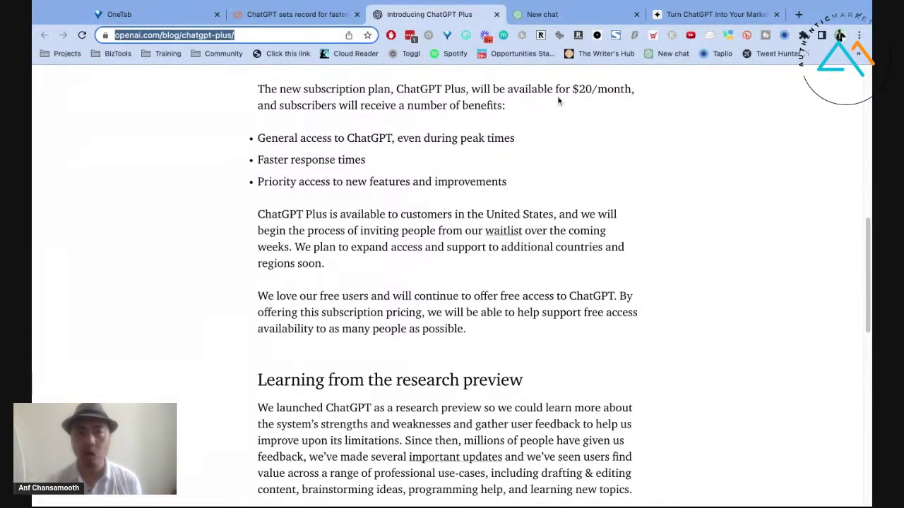
scroll(558, 101, "up", 8)
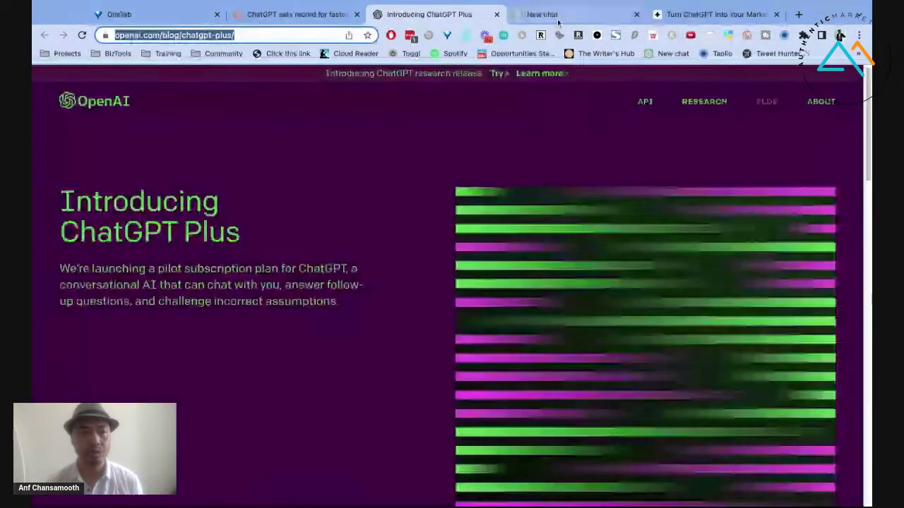
Switch to the open ChatGPT page with an empty new chat
left_click(557, 17)
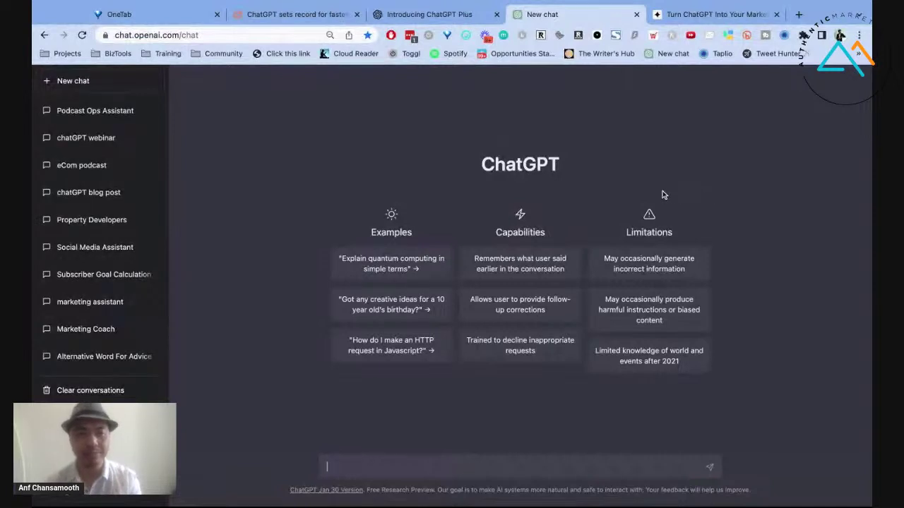
key("super+Tab")
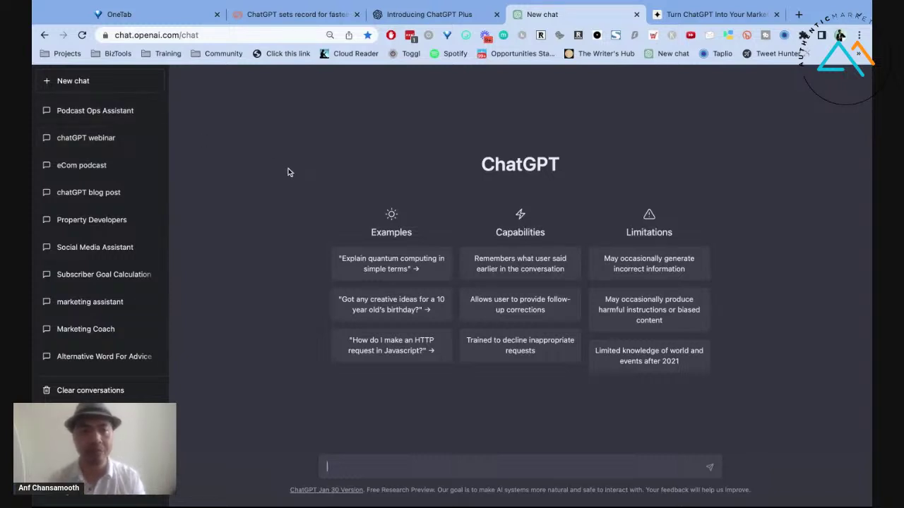
key("super+Tab")
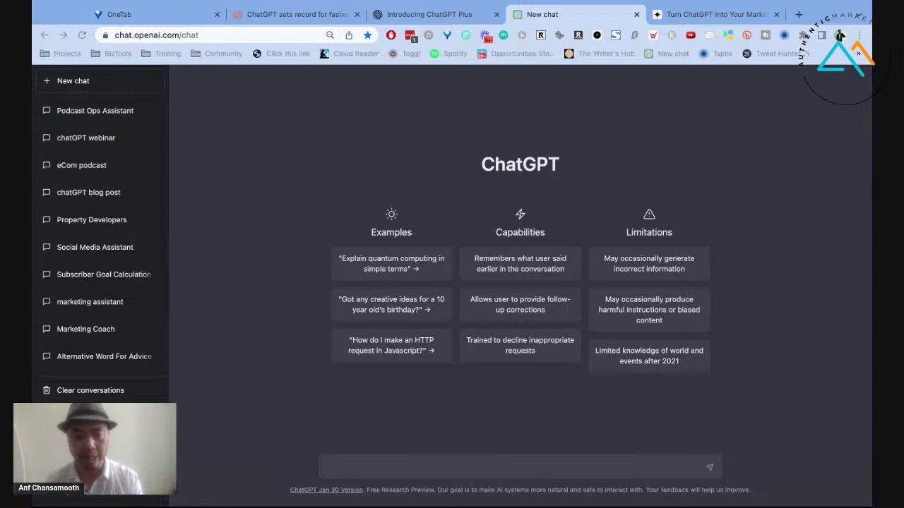
left_click(419, 468)
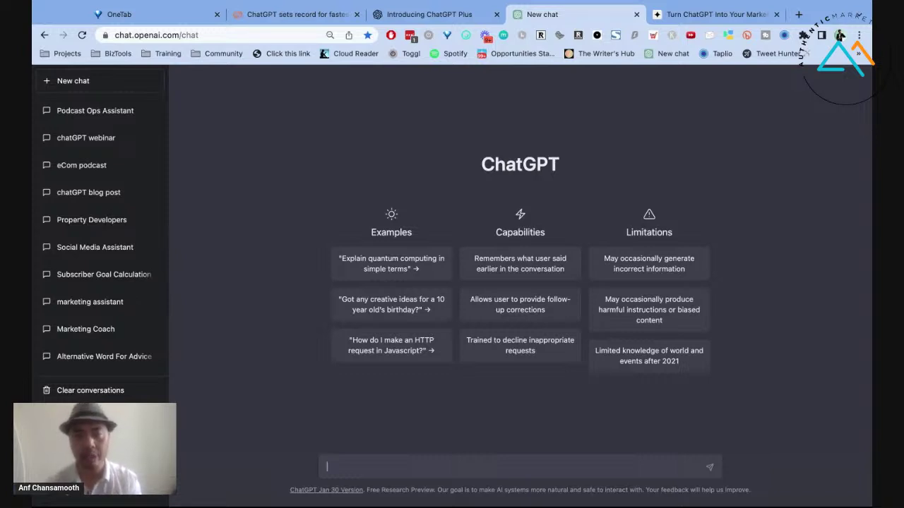
key("super+Tab")
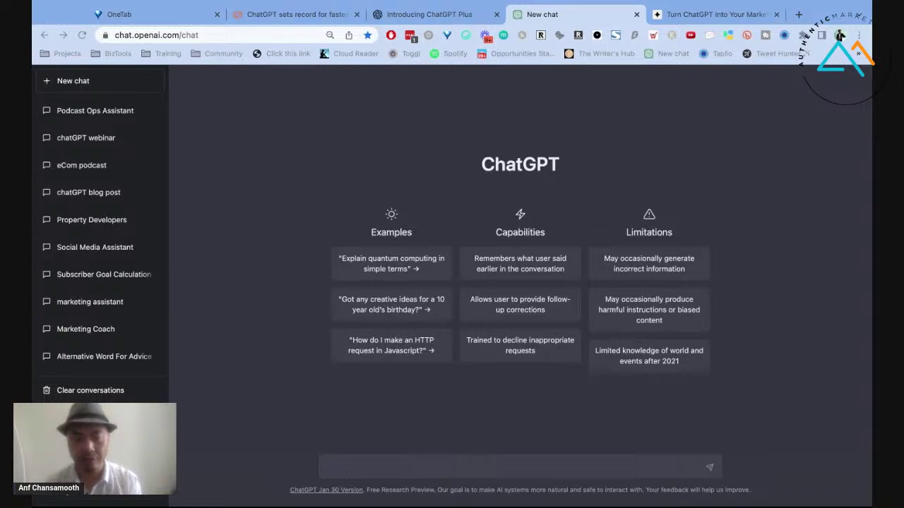
Begin the prompt with "I'd like you to be my marketing coach to help me with planning my marketing." and start a new paragraph
left_click(485, 448)
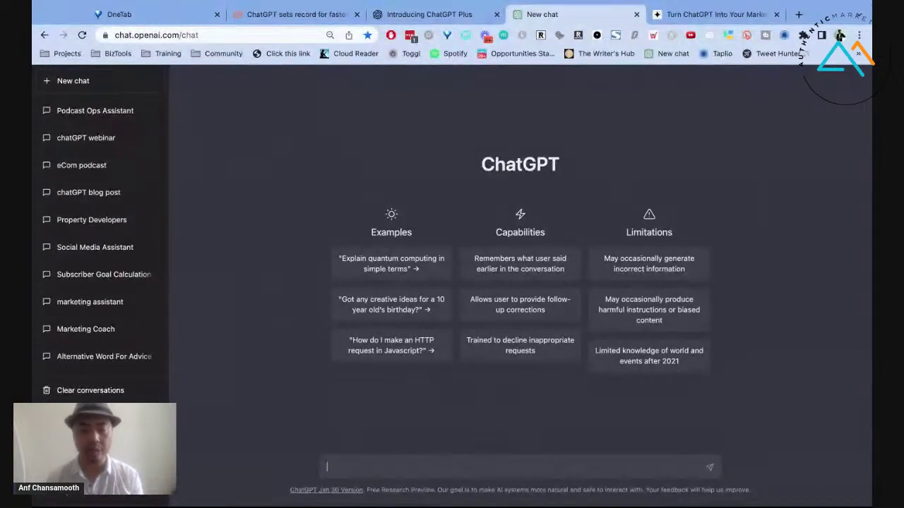
type("I'd")
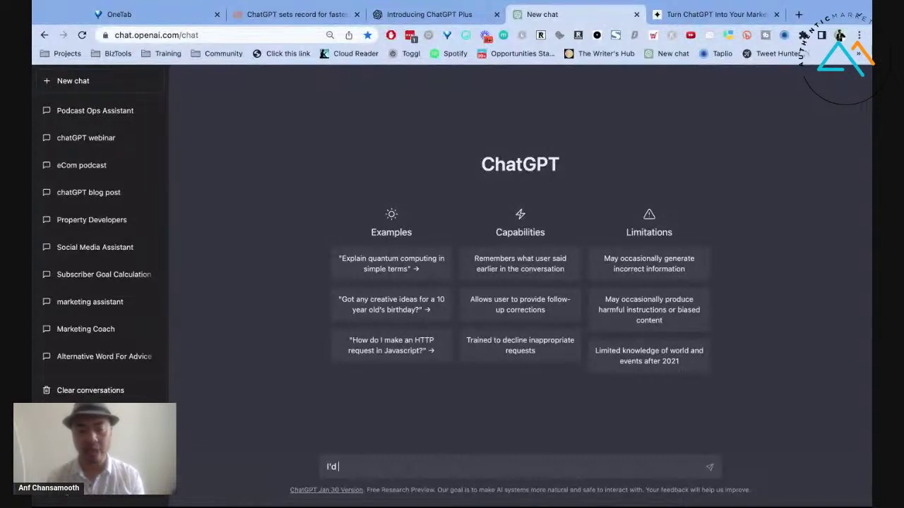
type(" like you to ")
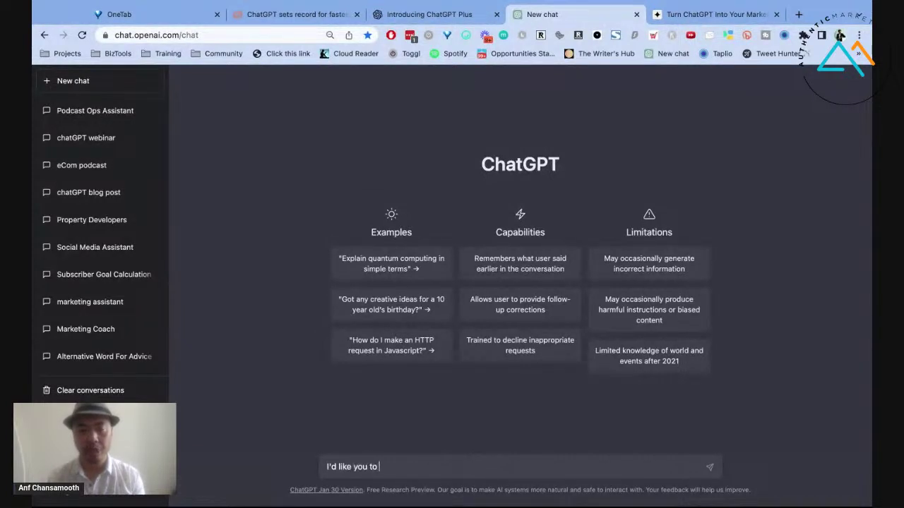
type("be my marketing coach")
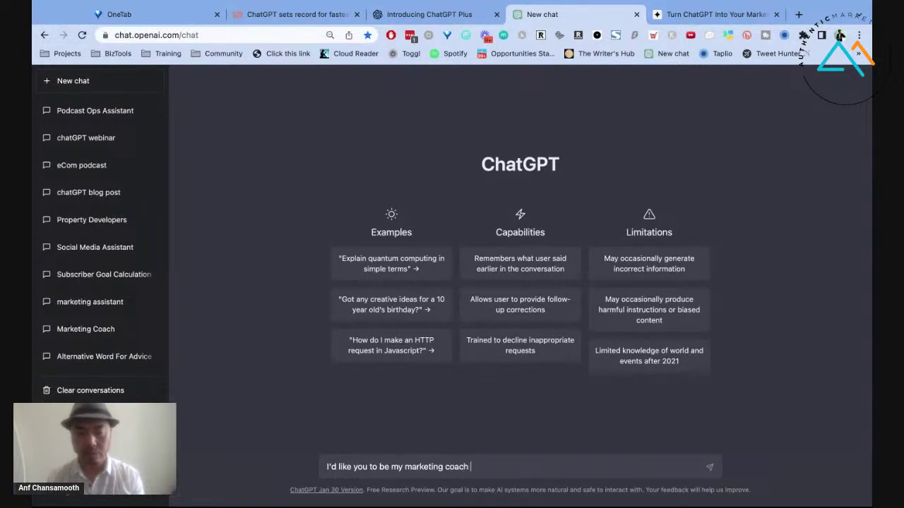
type(" to ")
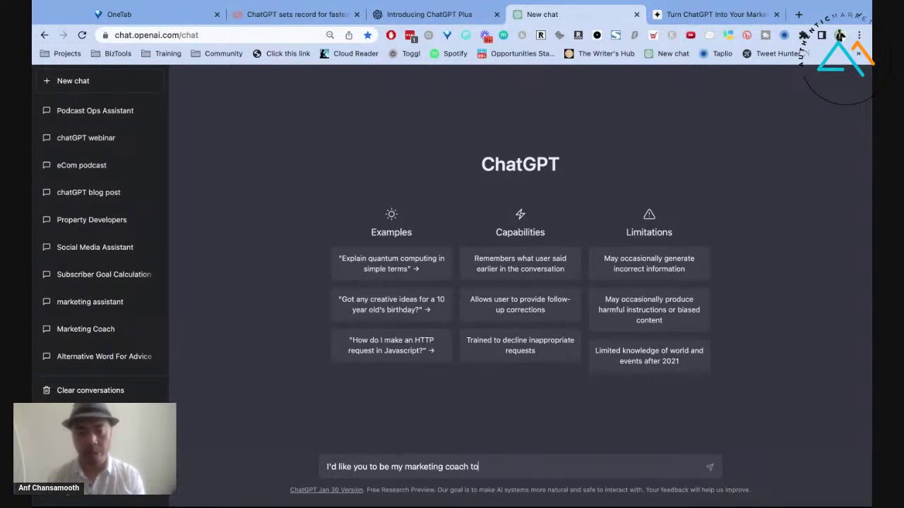
type("help me with ")
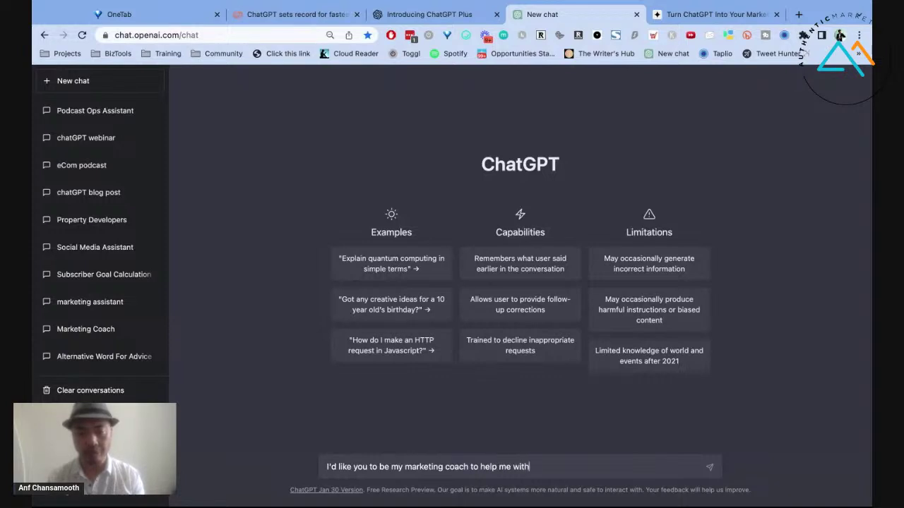
type("planning m")
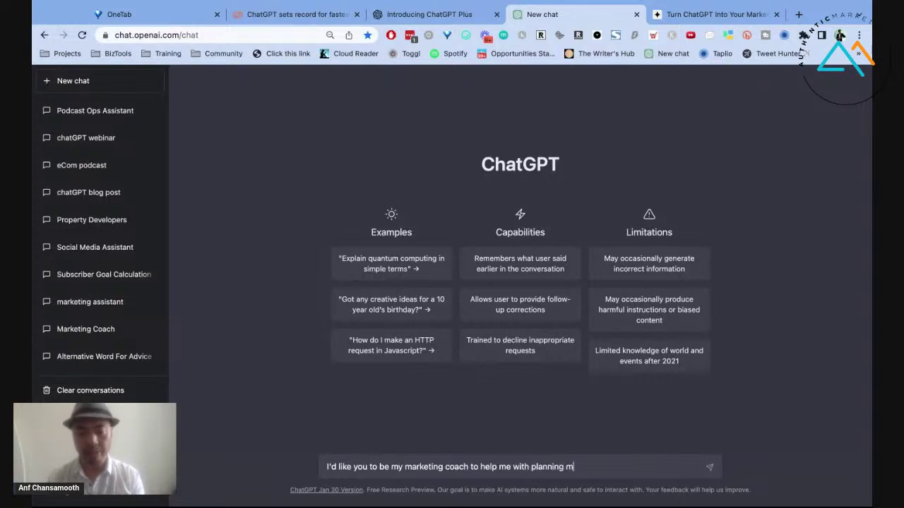
type("y marketing")
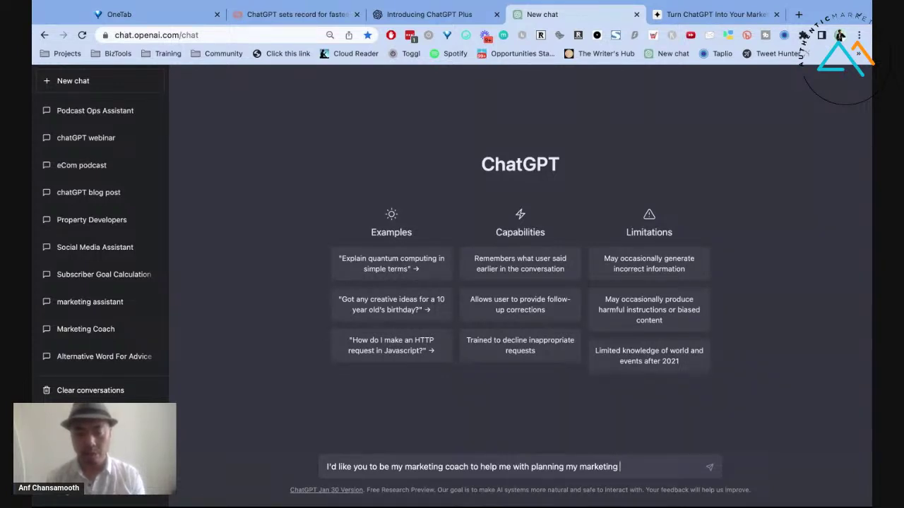
type(".")
key("shift+Return")
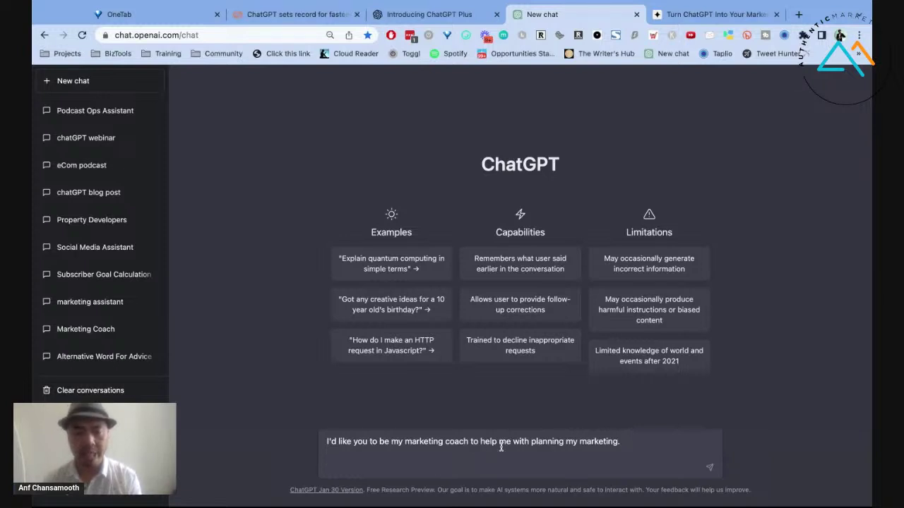
Describe the business in the second paragraph as "My startup provides virtual CFO support to digital agencies"
type("My startup provides support")
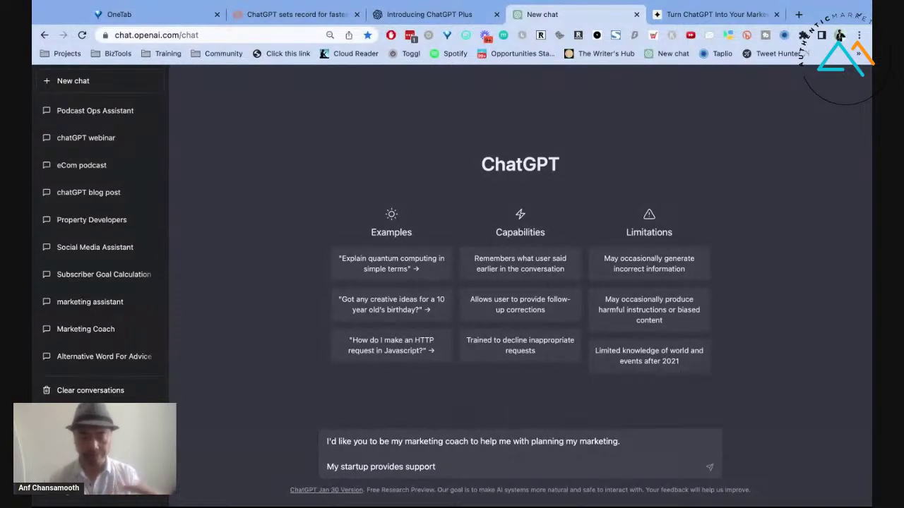
type("to di")
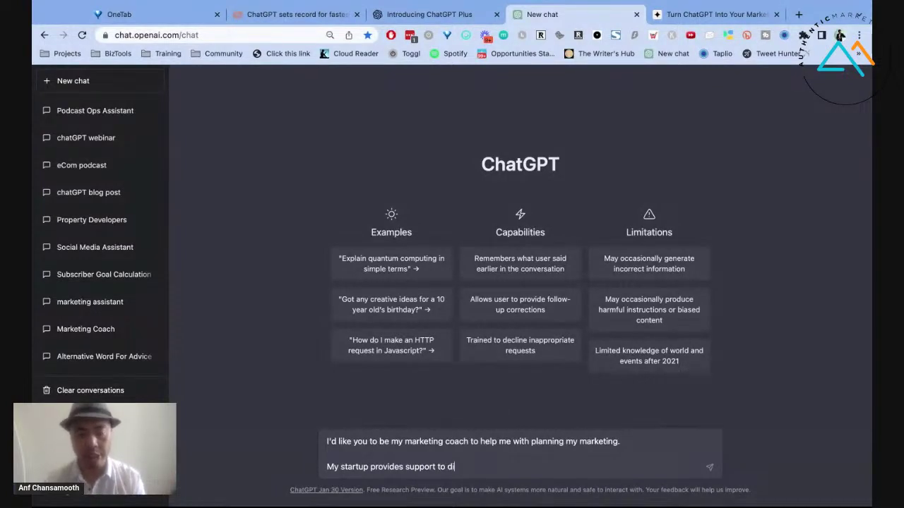
type("gital agencies")
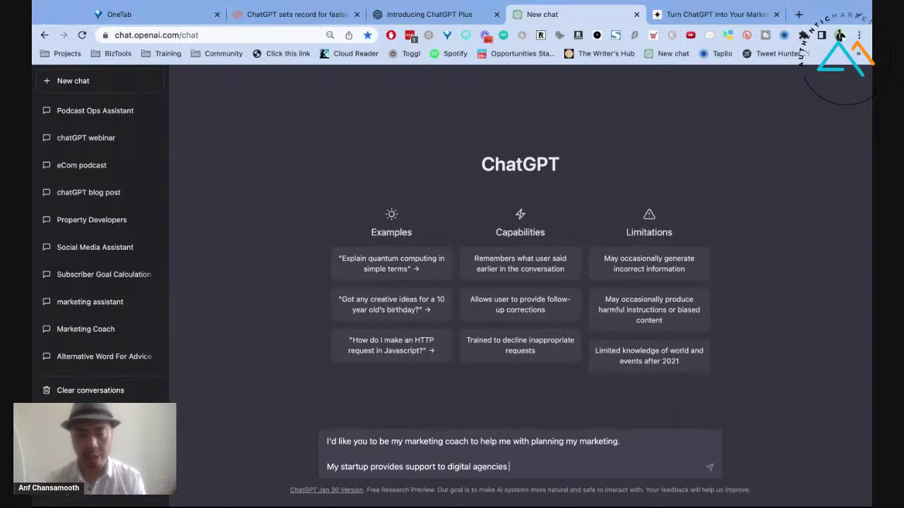
left_click(406, 468)
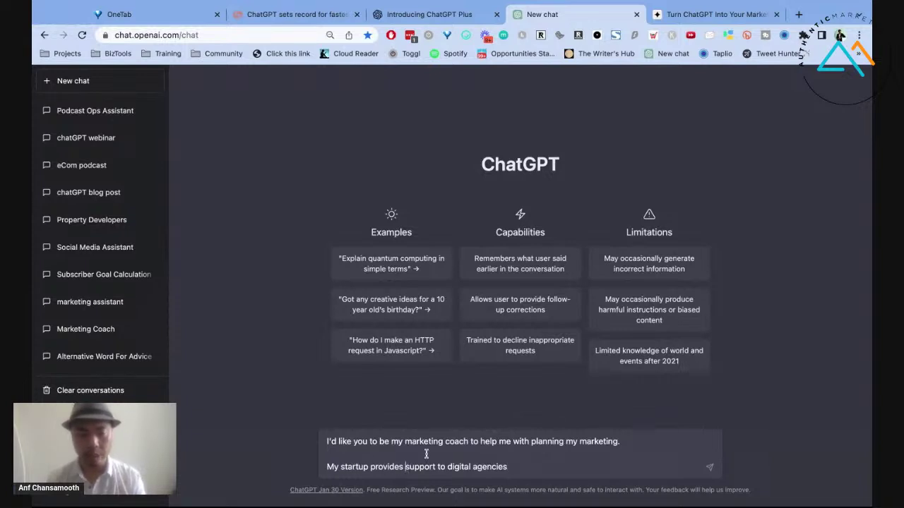
type("v")
key("BackSpace")
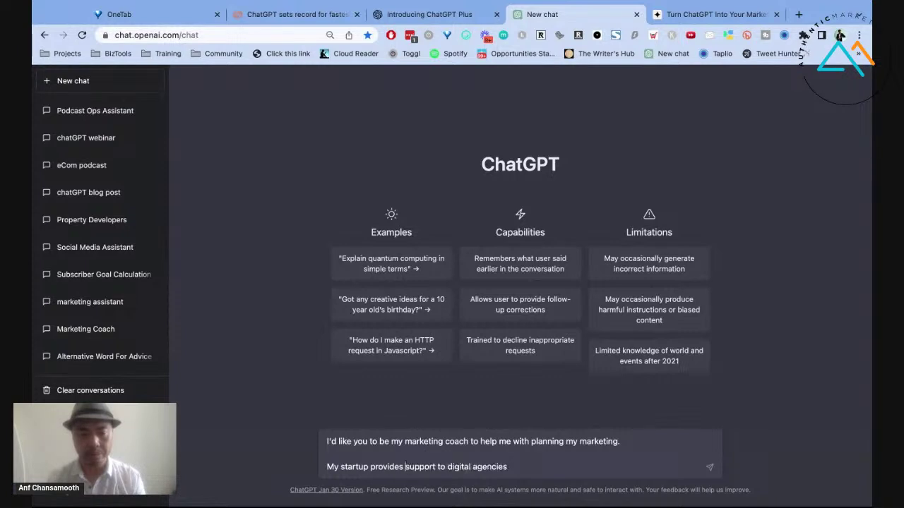
type("vir")
type("tual CFO")
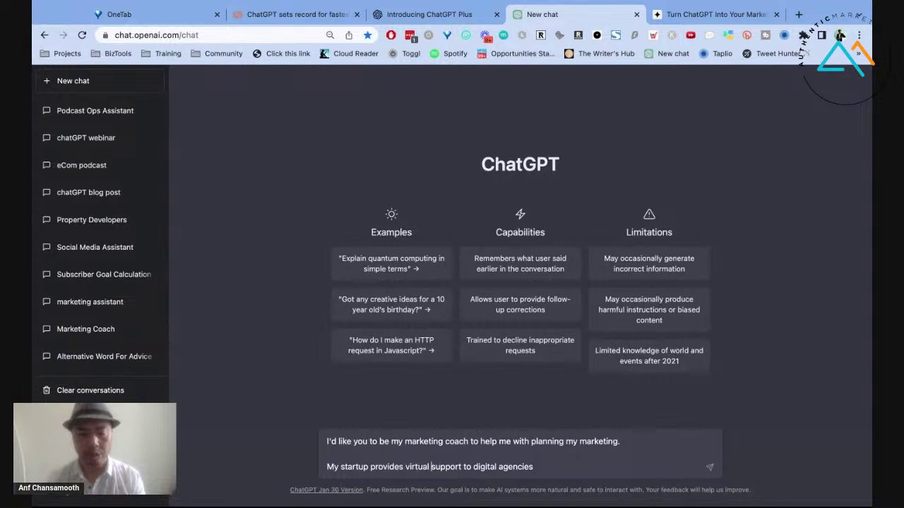
Extend the startup description with "that are scaling from 7-figures to 8-figures."
left_click(555, 467)
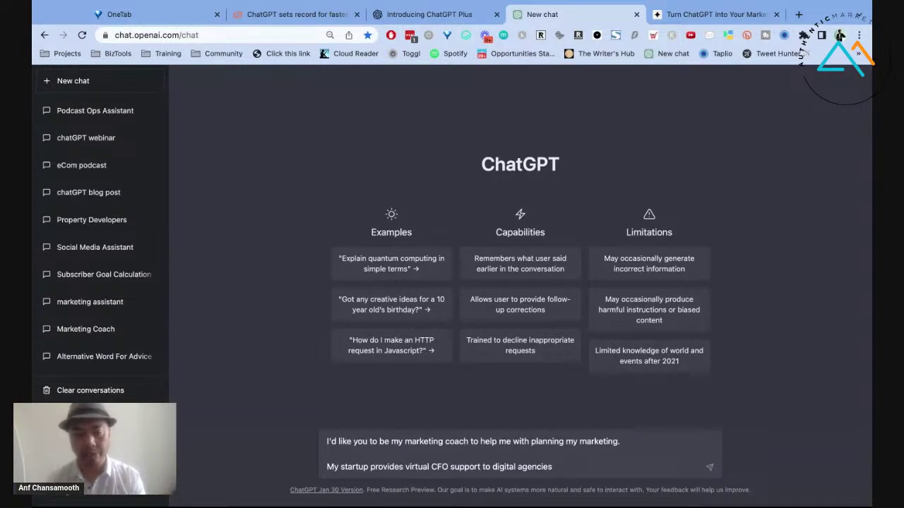
type("that are ")
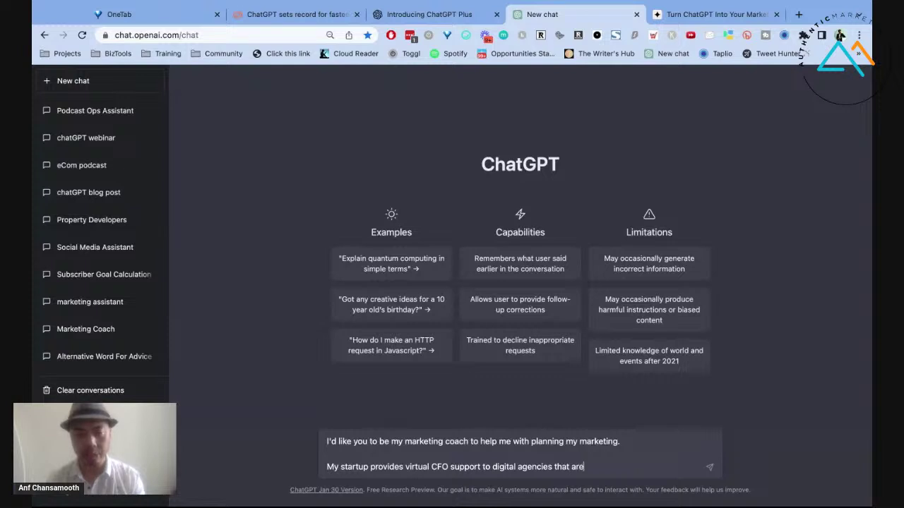
type("scali")
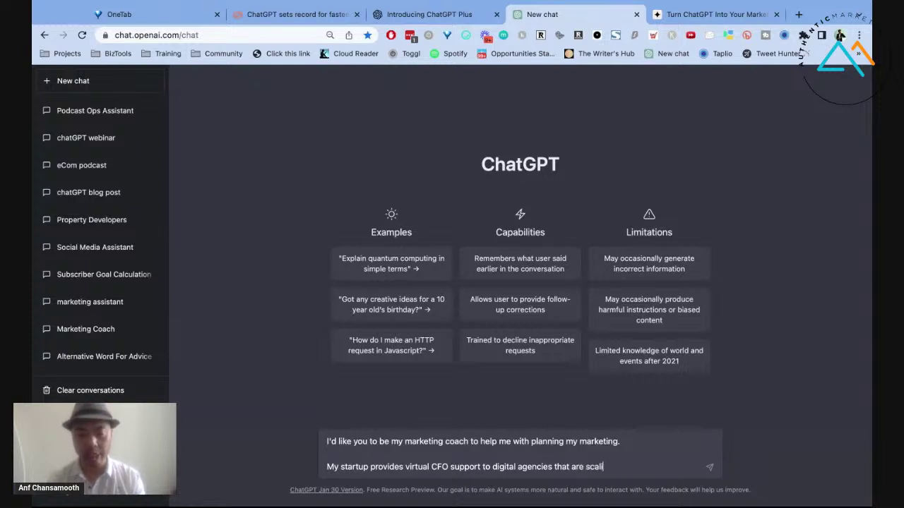
type("ng f")
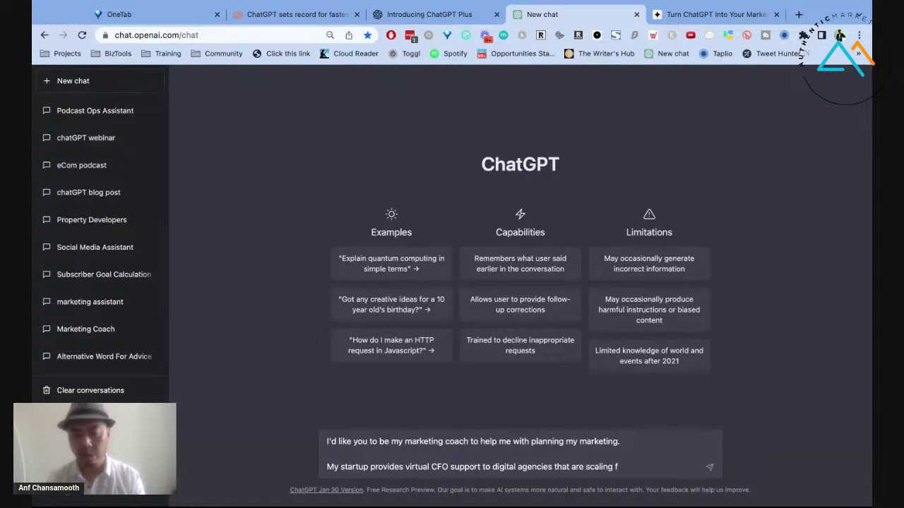
key("BackSpace")
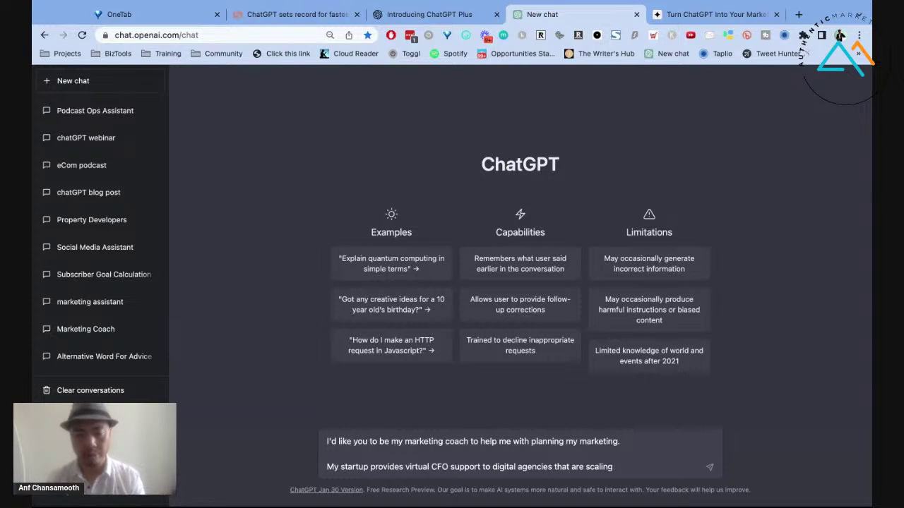
type("beyond ")
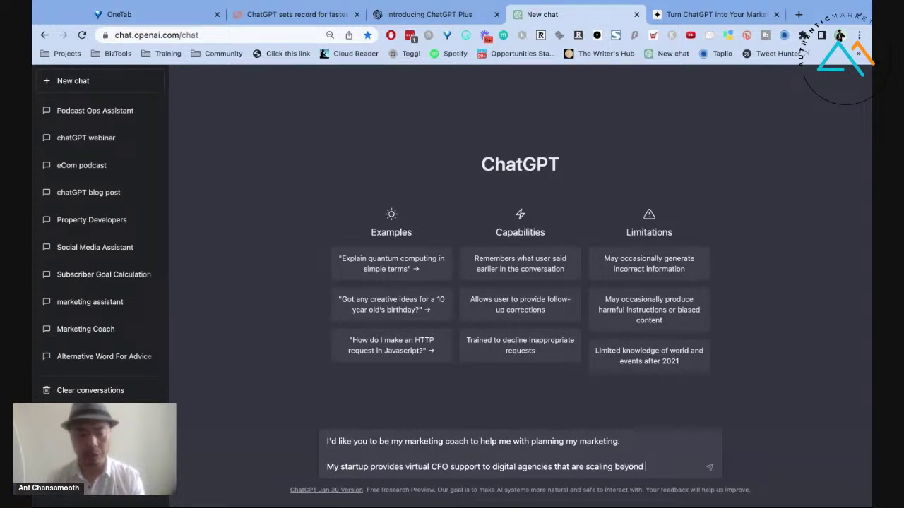
type("$1")
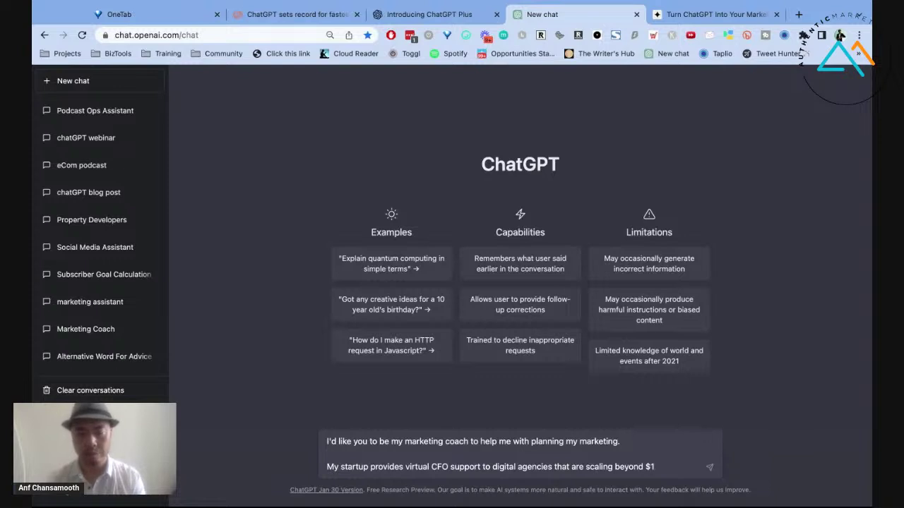
key("BackSpace")
key("BackSpace")
key("BackSpace")
key("BackSpace")
key("BackSpace")
key("BackSpace")
key("BackSpace")
key("BackSpace")
key("BackSpace")
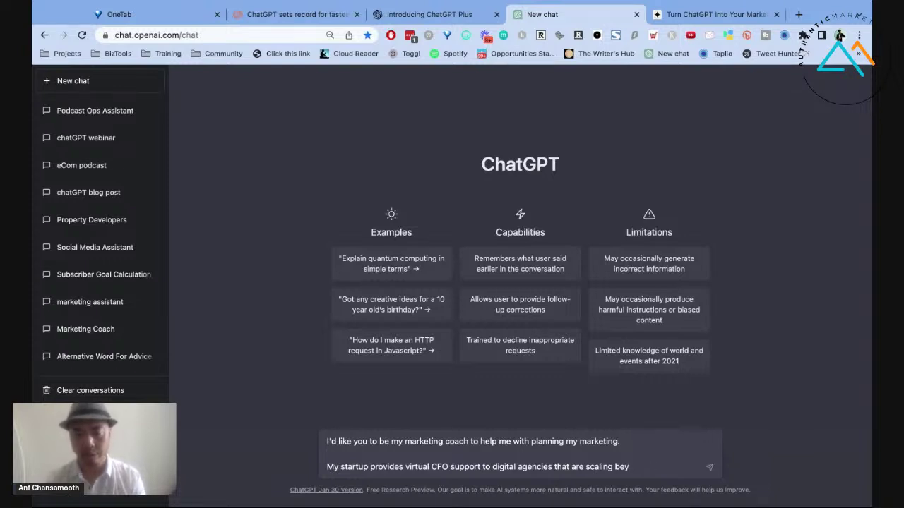
type("fr")
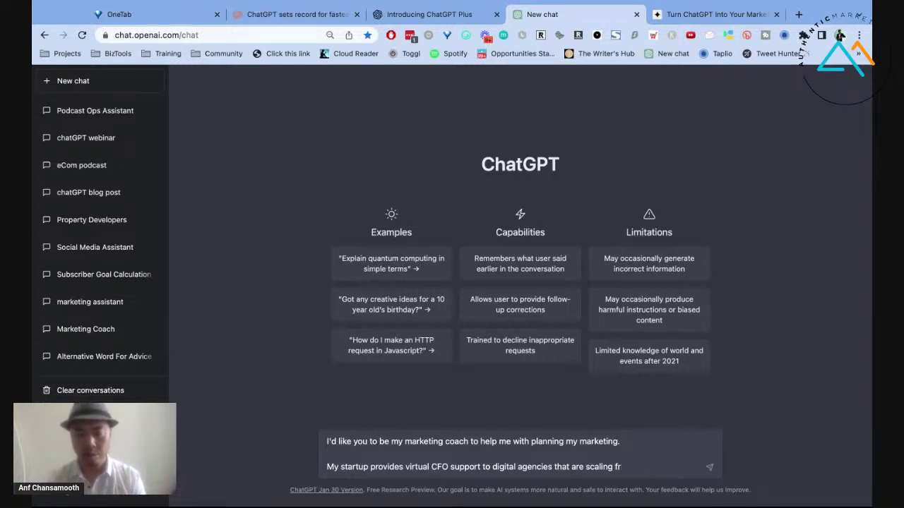
key("BackSpace")
key("BackSpace")
type("from 7-figures to 8-f")
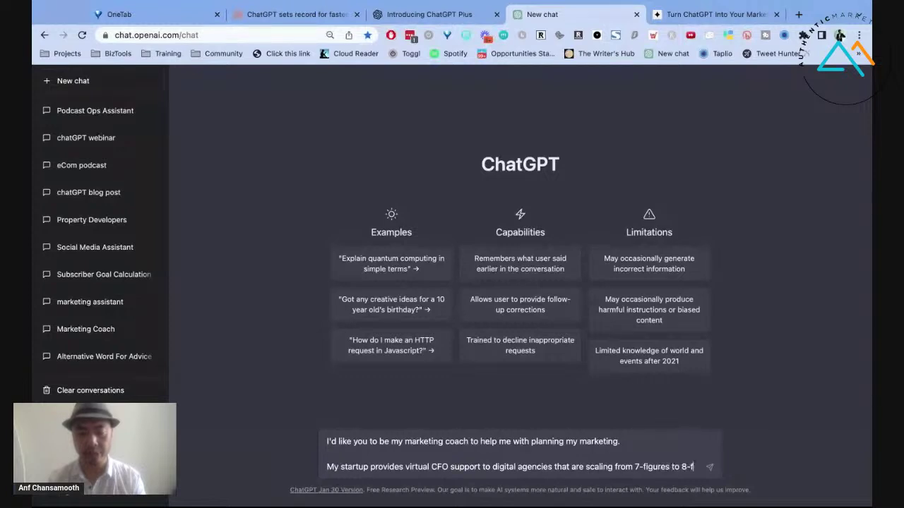
type("igures.")
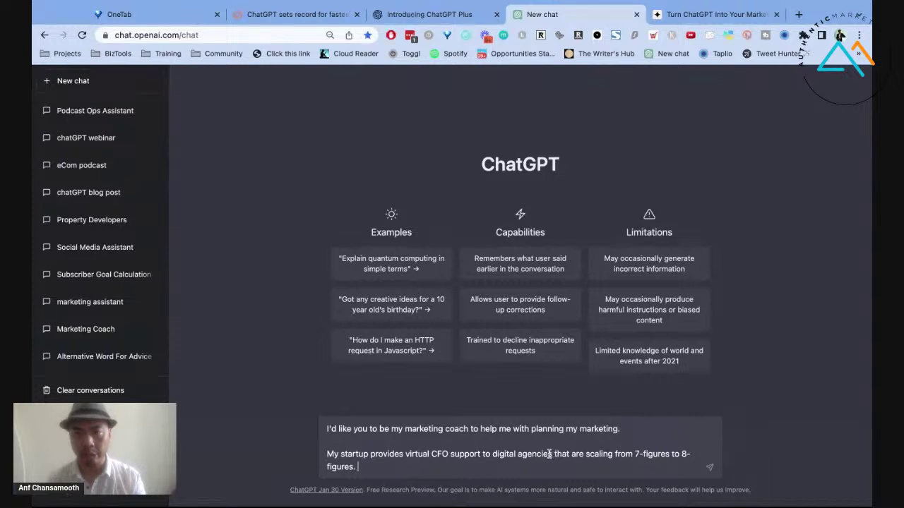
Add a third paragraph to the prompt asking "What are potential target audiences for this business?"
key("super+Tab")
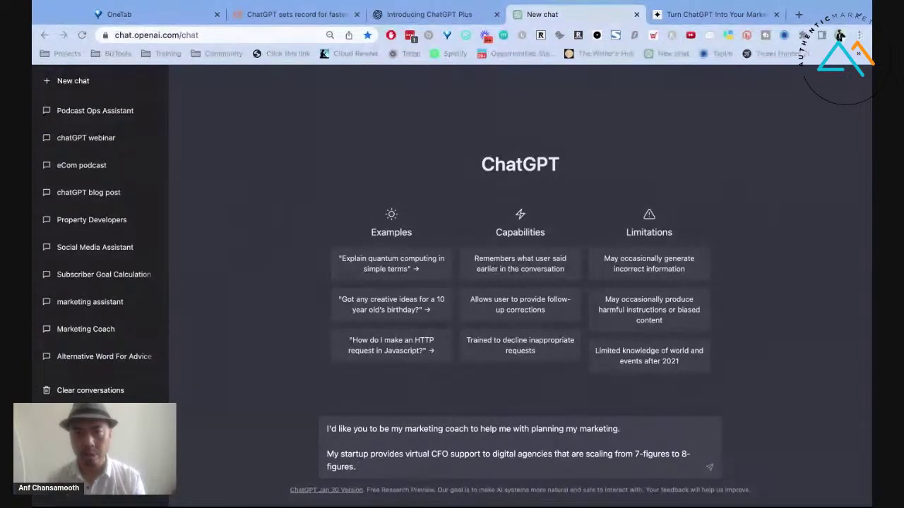
left_click(514, 465)
key("shift+Return")
key("shift+Return")
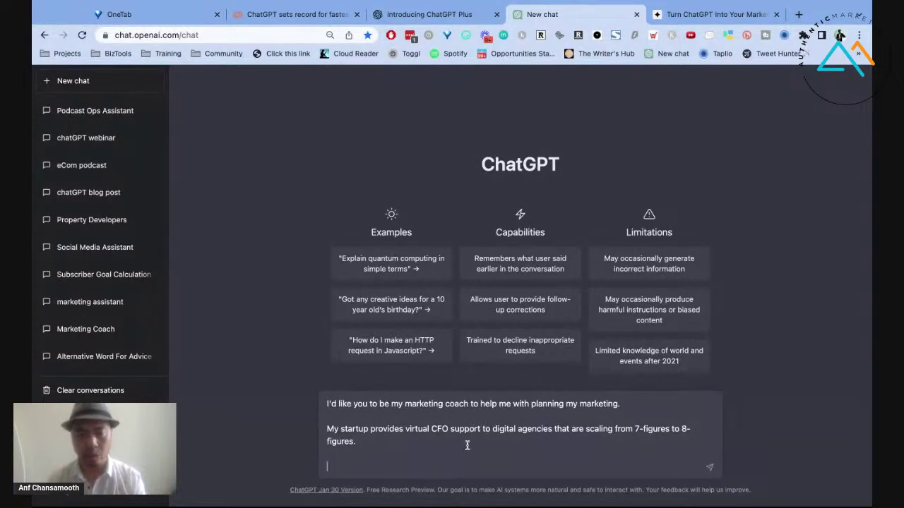
type("What are potential target audiences for this business?")
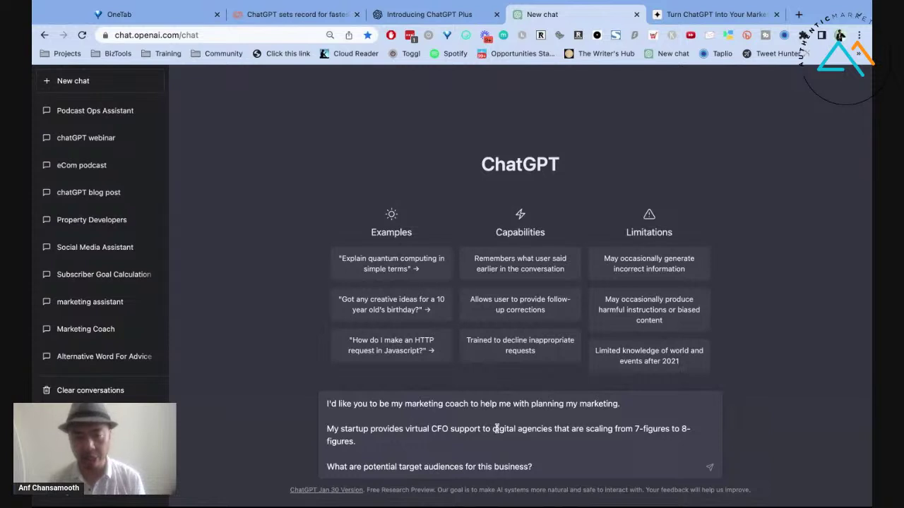
Replace the agency wording after "virtual CFO support to" with "help agencies to scale." and send the prompt
left_click_drag(493, 429, 356, 441)
key("BackSpace")
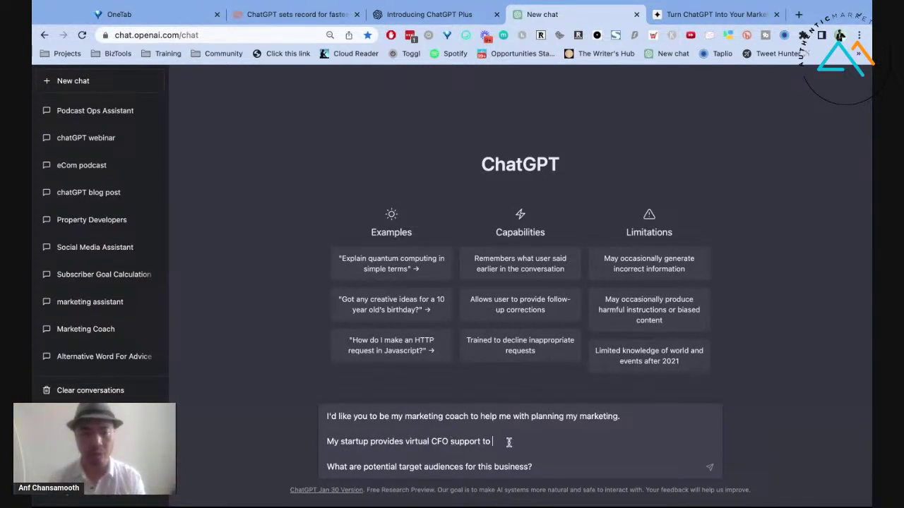
type("help busin")
key("BackSpace")
key("BackSpace")
key("BackSpace")
key("BackSpace")
key("BackSpace")
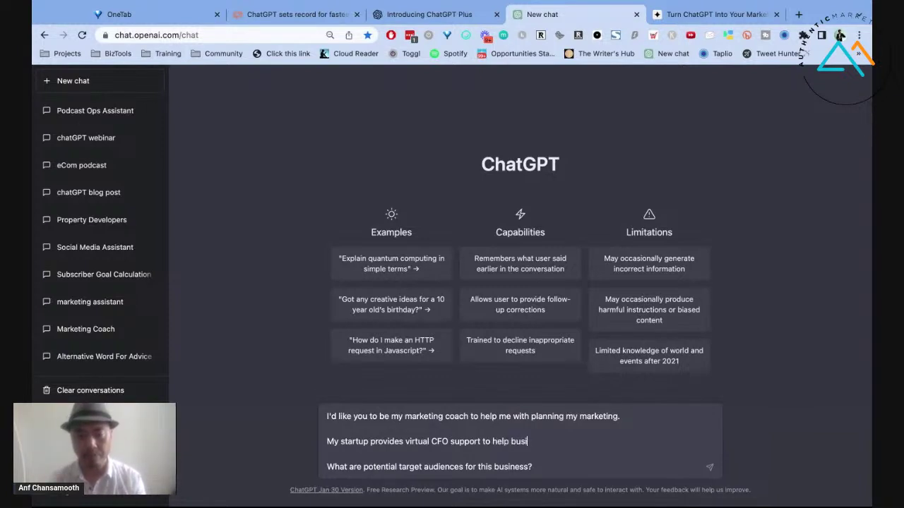
type("agencies to scale.")
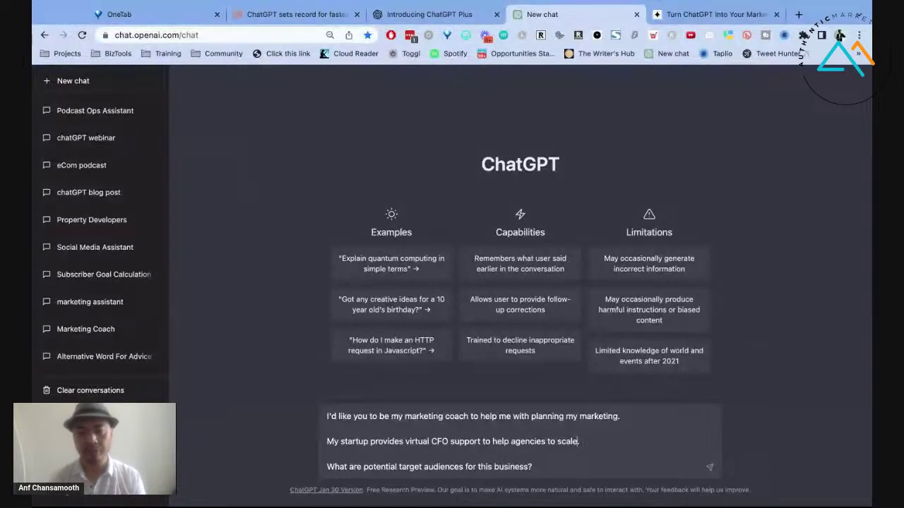
key("Return")
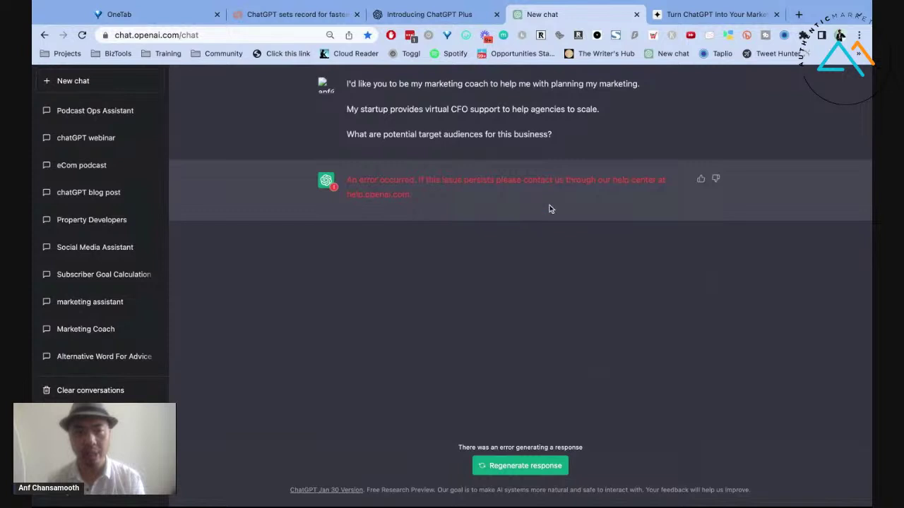
Copy the full text of the sent prompt and reload the page to get an empty new chat
triple_click(569, 138)
key("ctrl+c")
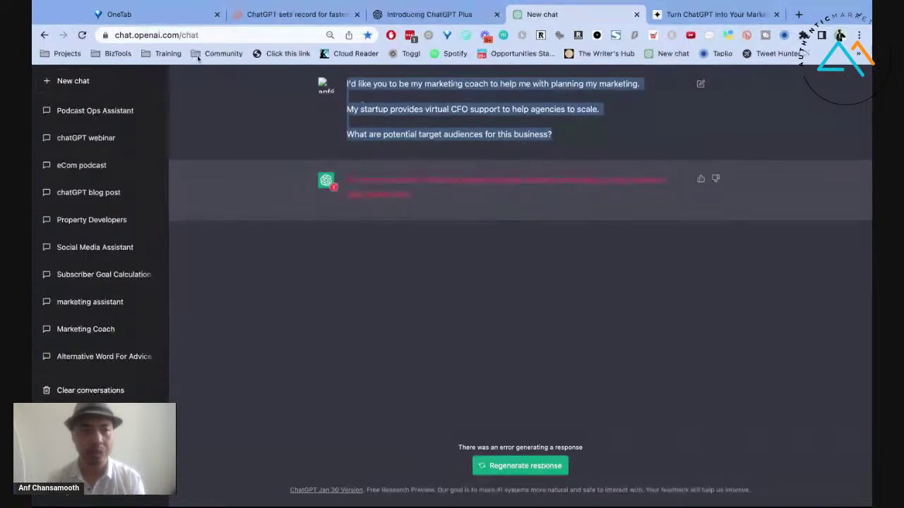
left_click(83, 35)
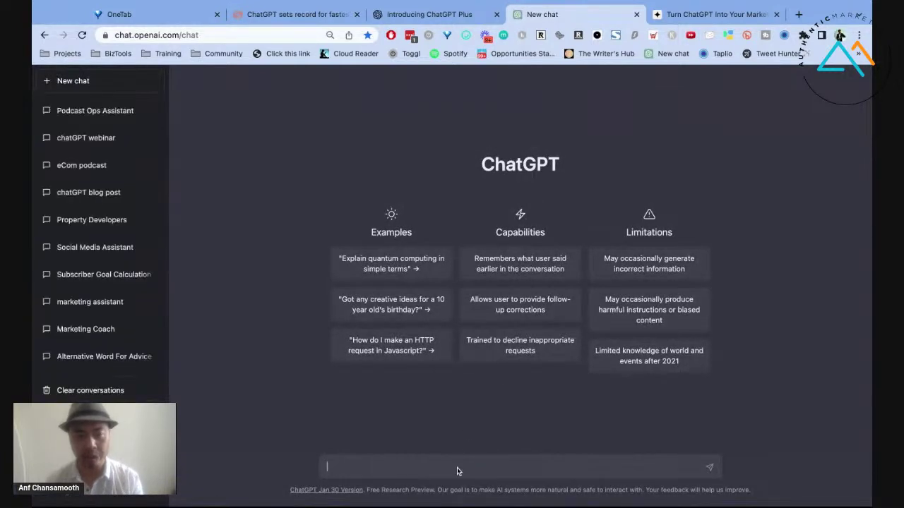
Send the copied marketing coach prompt in the new chat and rename the chat "Marketing Coach for VCFO Support"
key("ctrl+v")
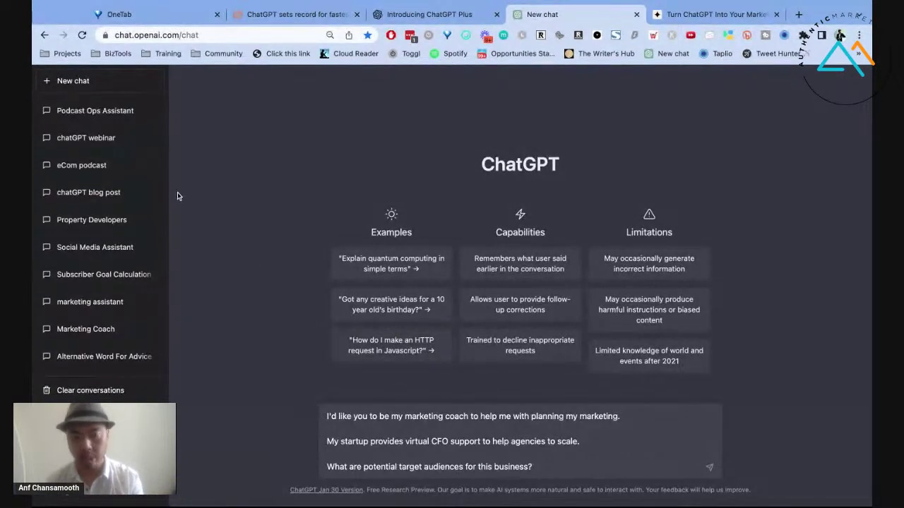
key("Return")
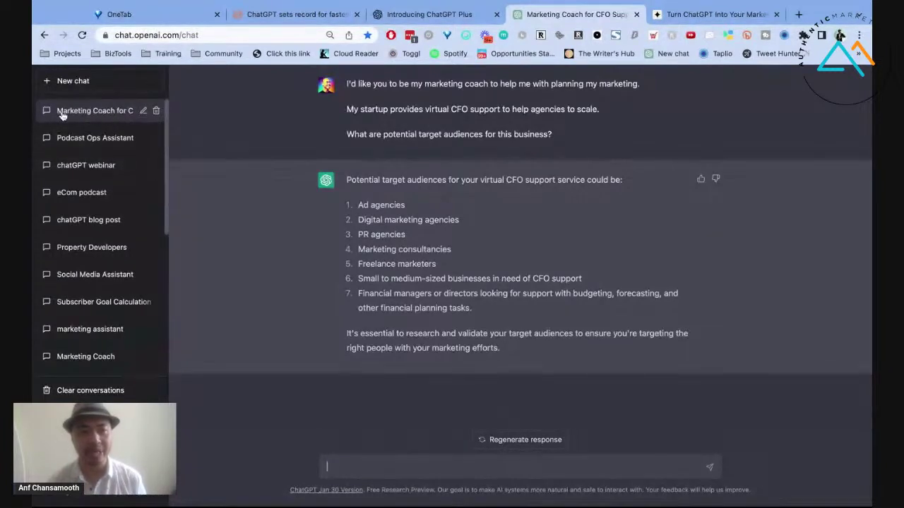
left_click(144, 113)
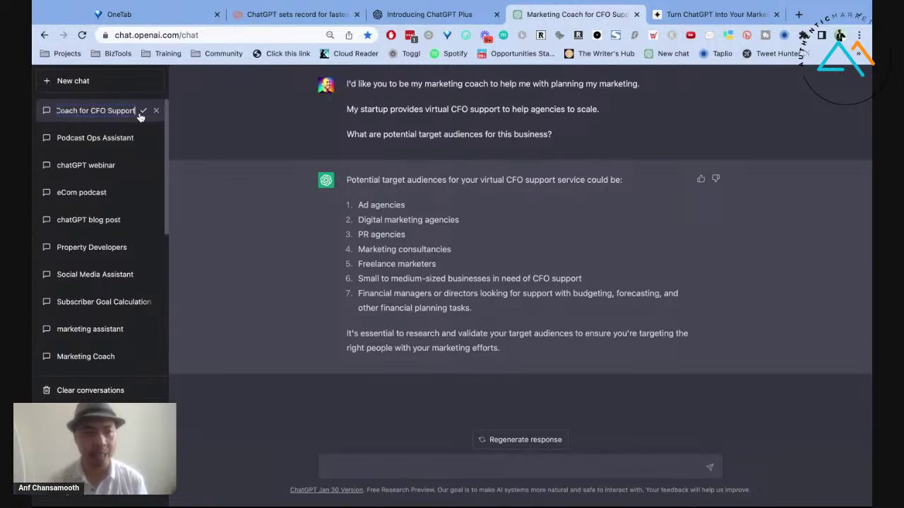
type("V")
key("Return")
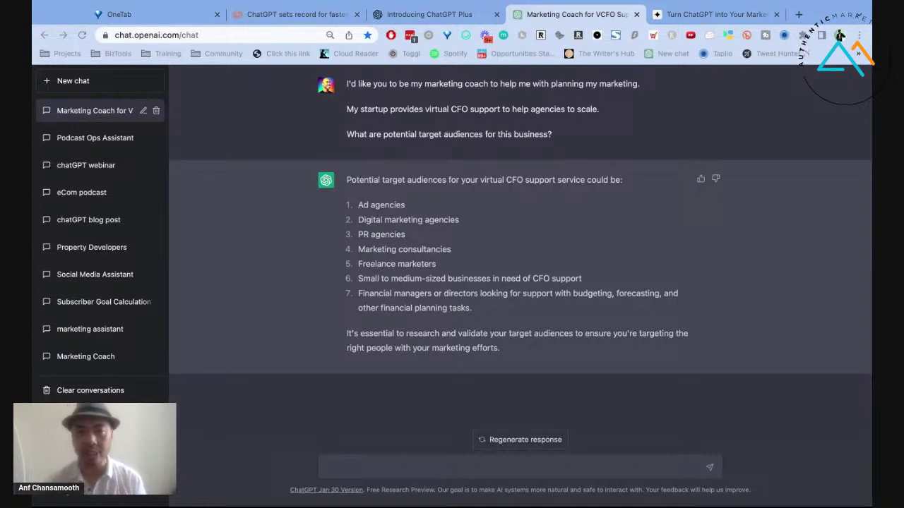
Send the question "What are some different ways to position this business to differentiate from the many virtual CFO firms out there?"
key("super+Tab")
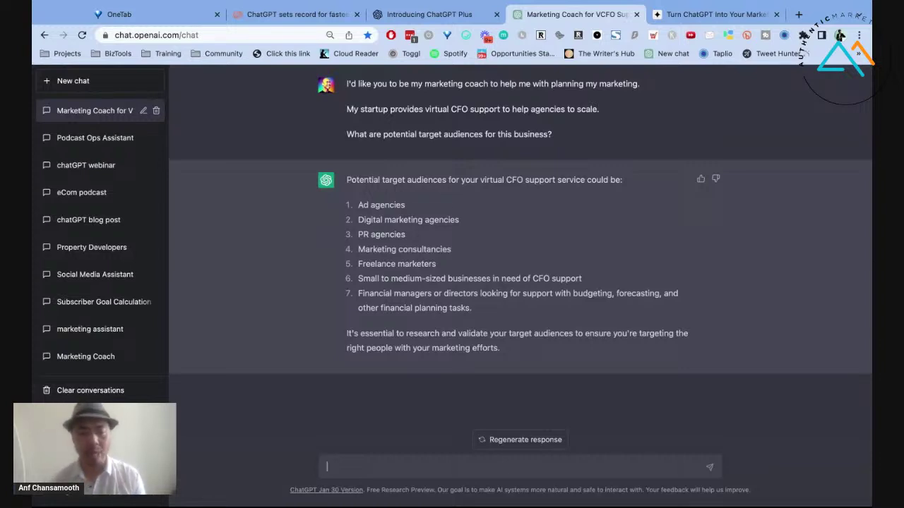
type("What are some different ways to position this business to differentiate from the many marketing firms out there?")
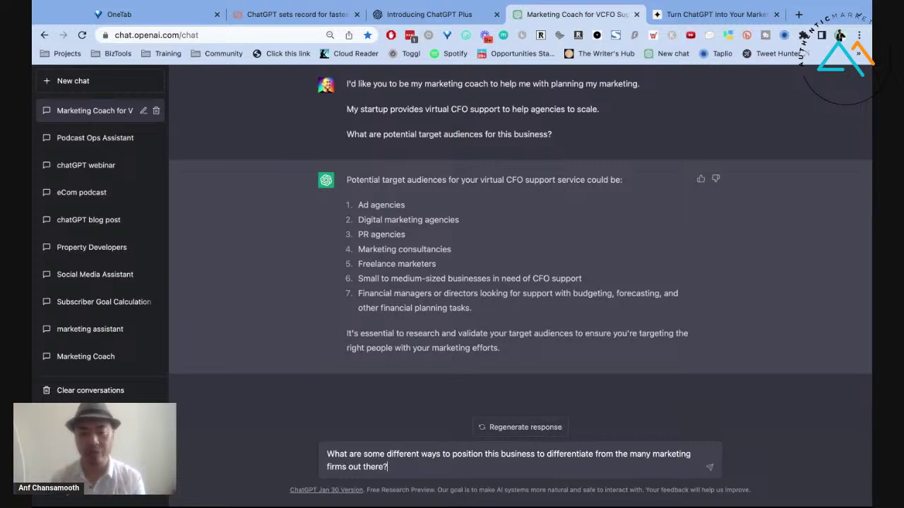
double_click(654, 456)
key("BackSpace")
type("virtual CFO")
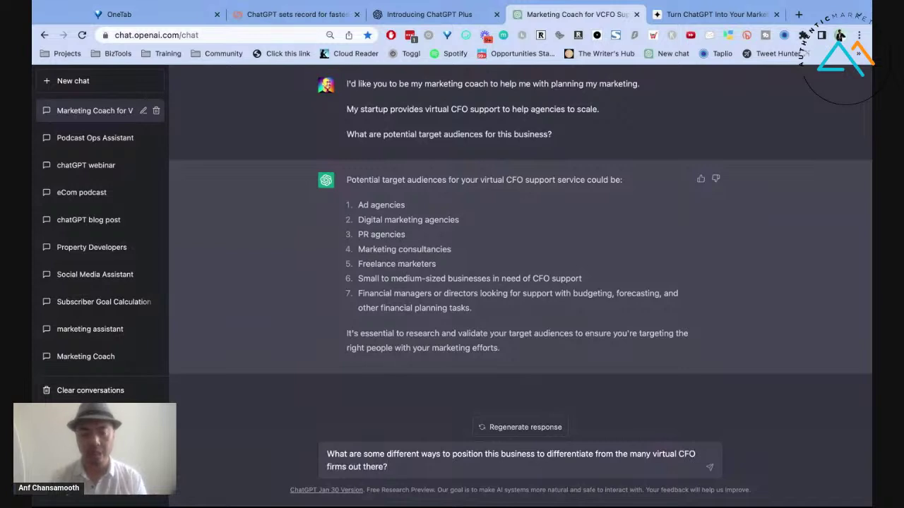
key("Return")
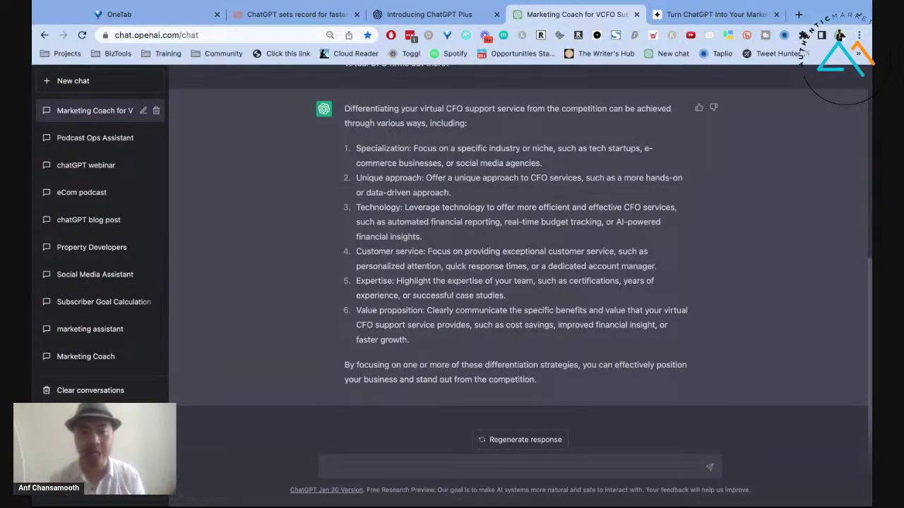
Highlight "successful case studies" under Expertise and the description of the value proposition in the differentiation answer
left_click_drag(506, 295, 414, 295)
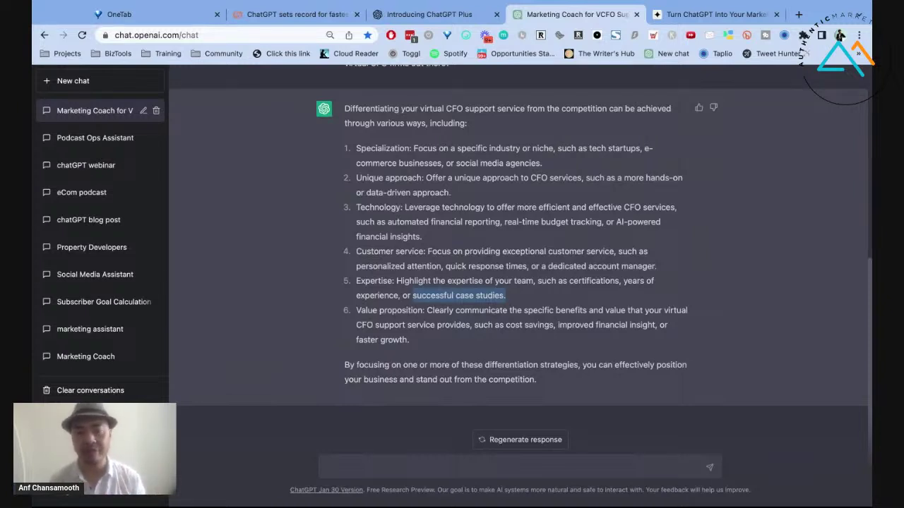
left_click(616, 327)
left_click_drag(413, 342, 441, 312)
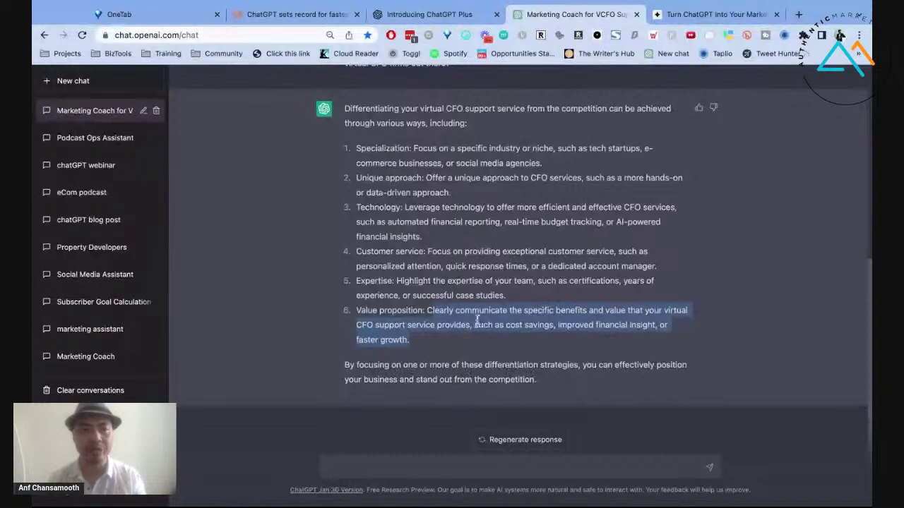
Send the follow-up prompt "Please write a SWOT analysis for this business"
key("super+Tab")
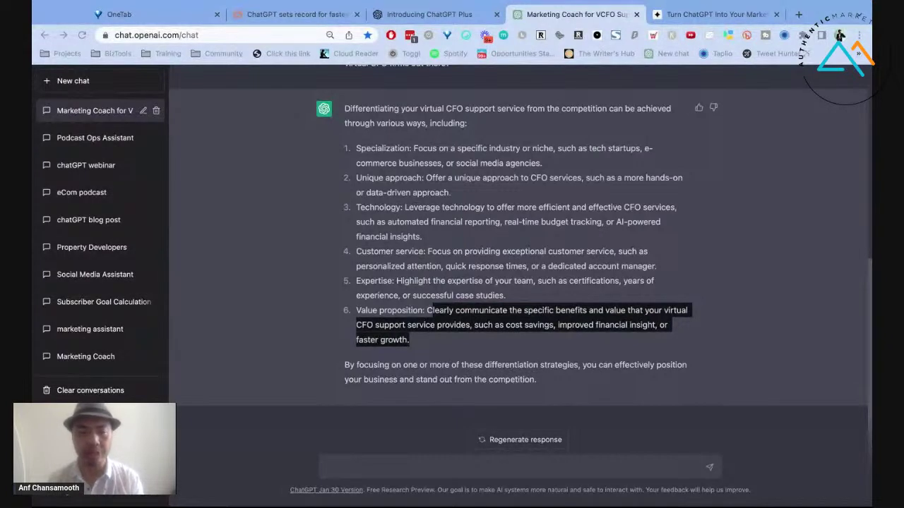
key("super+Tab")
left_click(508, 467)
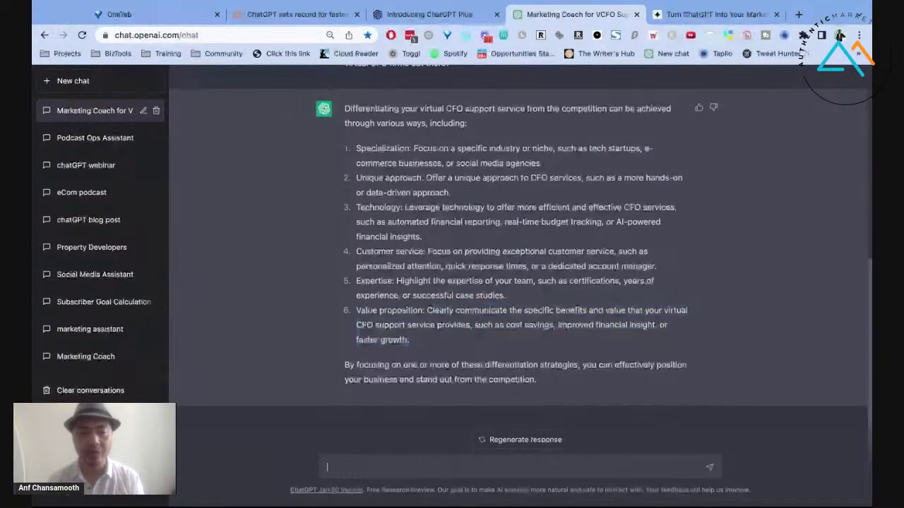
type("Please write a SWOT analysis for this business")
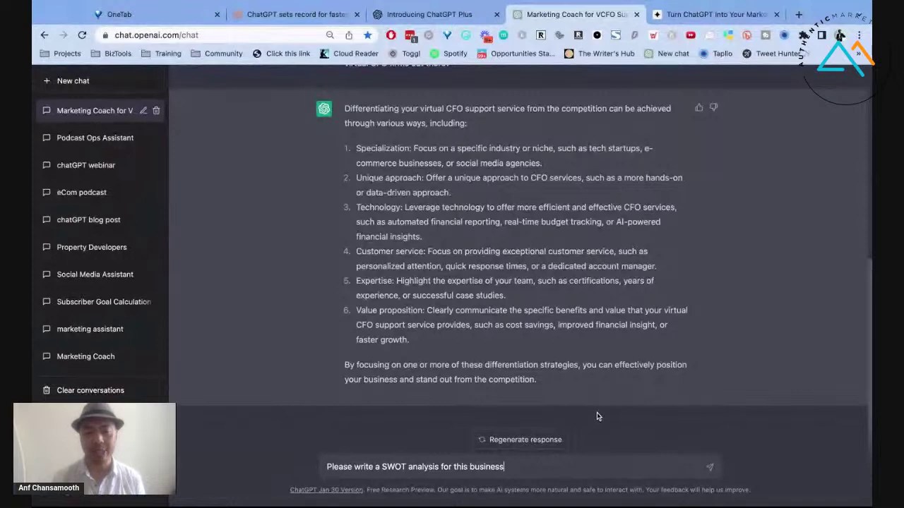
key("Return")
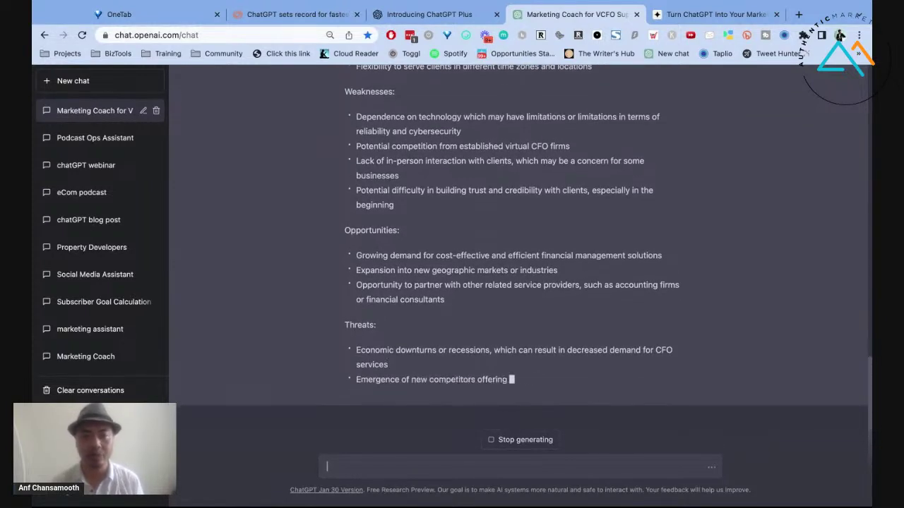
Review the SWOT answer's strengths and weaknesses, highlighting the points about lack of in-person interaction and difficulty building trust and credibility
scroll(666, 238, "up", 2)
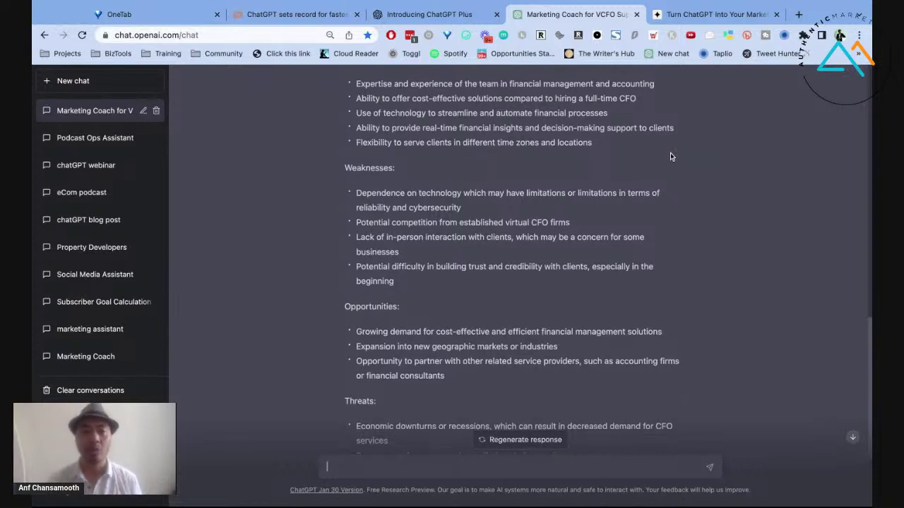
scroll(419, 183, "up", 1)
scroll(487, 198, "down", 3)
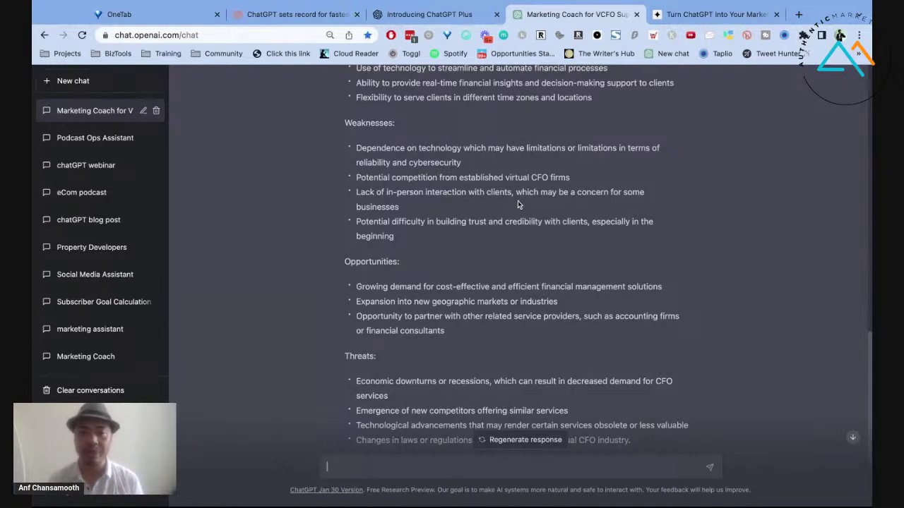
triple_click(400, 208)
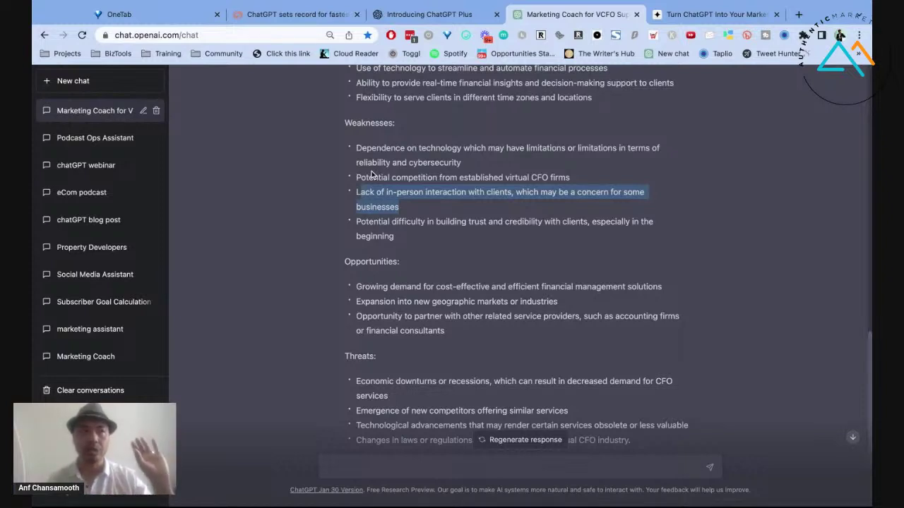
left_click(408, 215)
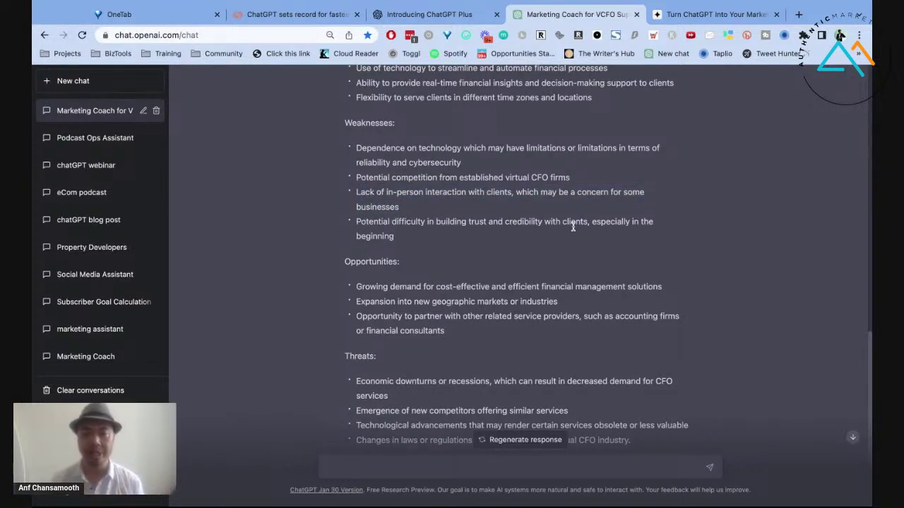
left_click_drag(396, 237, 358, 223)
left_click(358, 223)
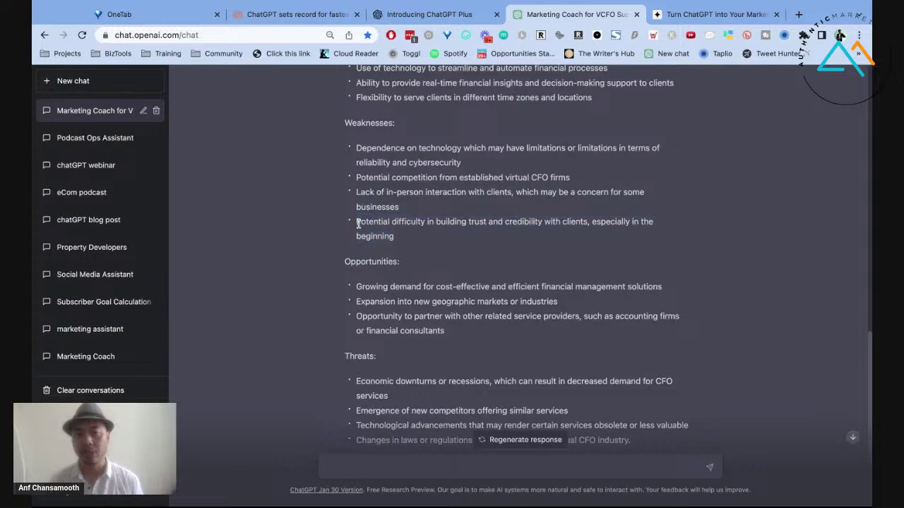
triple_click(358, 223)
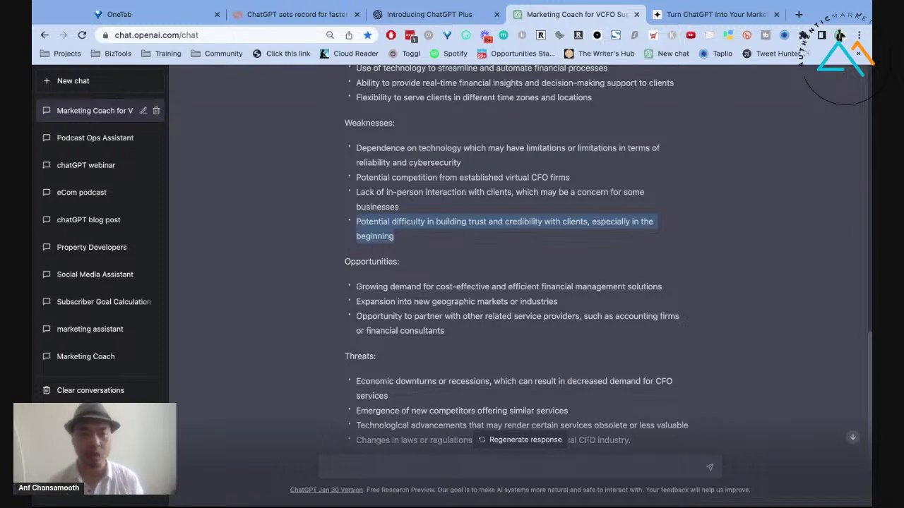
Highlight each point under Opportunities in turn: growing demand, expansion into new markets, and partnering with related service providers
left_click(363, 290)
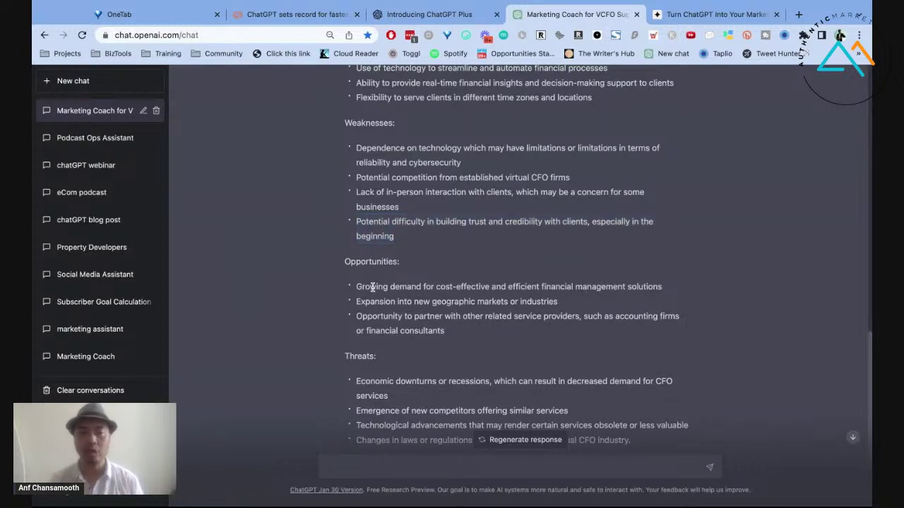
scroll(374, 287, "down", 1)
left_click_drag(406, 282, 690, 282)
triple_click(690, 283)
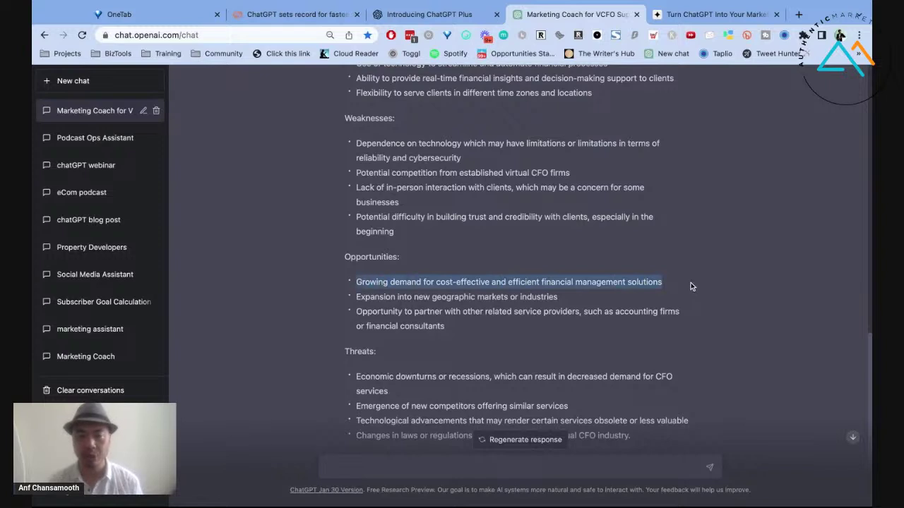
left_click(357, 297)
triple_click(357, 297)
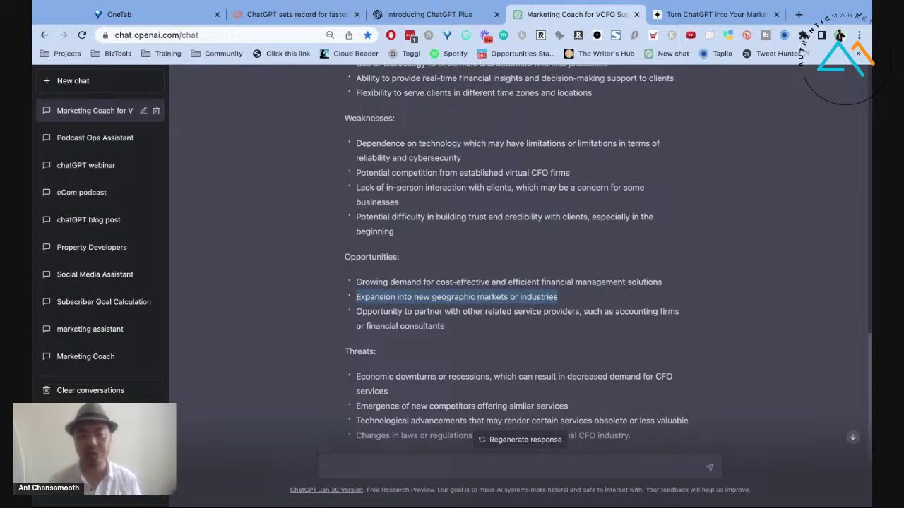
left_click(470, 322)
scroll(522, 314, "down", 1)
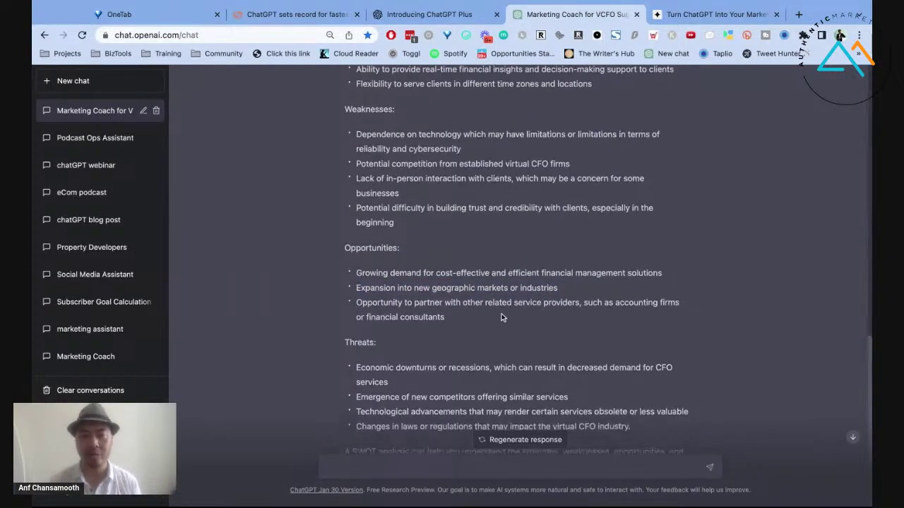
left_click_drag(360, 304, 475, 319)
triple_click(475, 319)
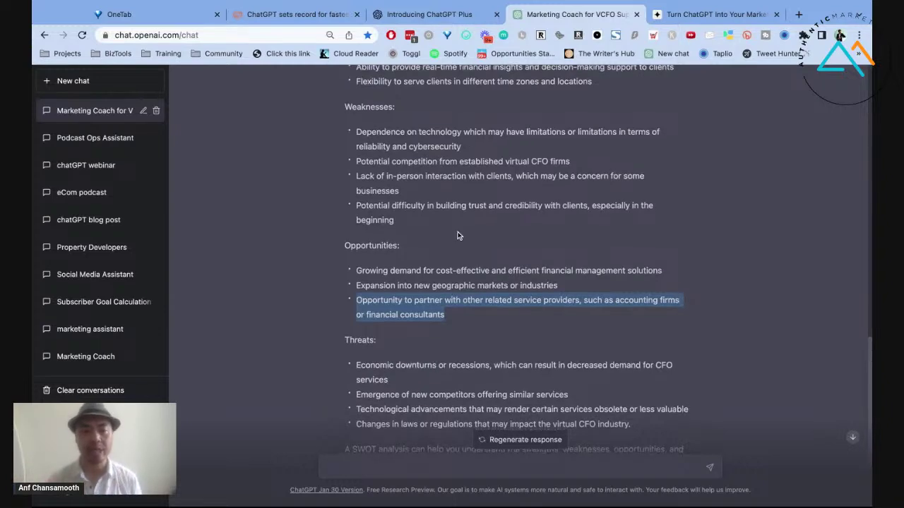
Examine the Threats list, highlighting economic downturns, new competitors and technological advancements, and look back over the rest of the SWOT analysis
scroll(409, 342, "down", 2)
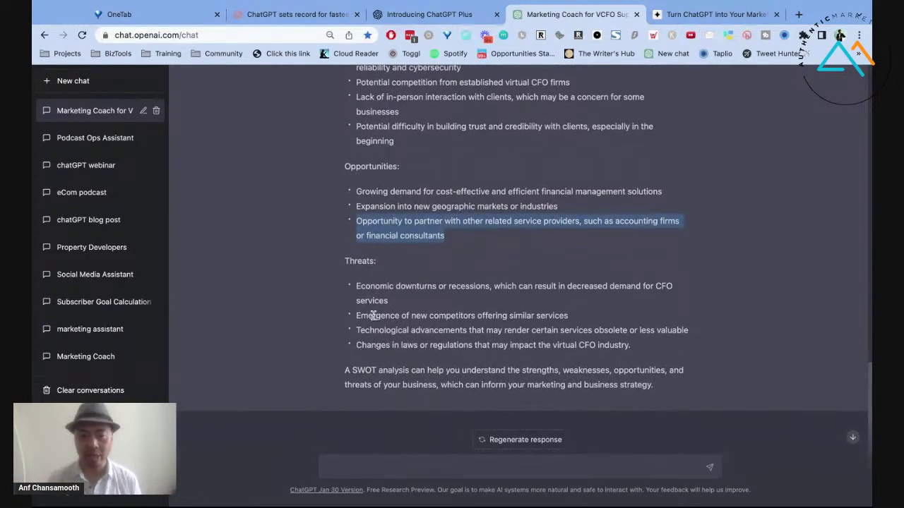
left_click_drag(357, 286, 486, 285)
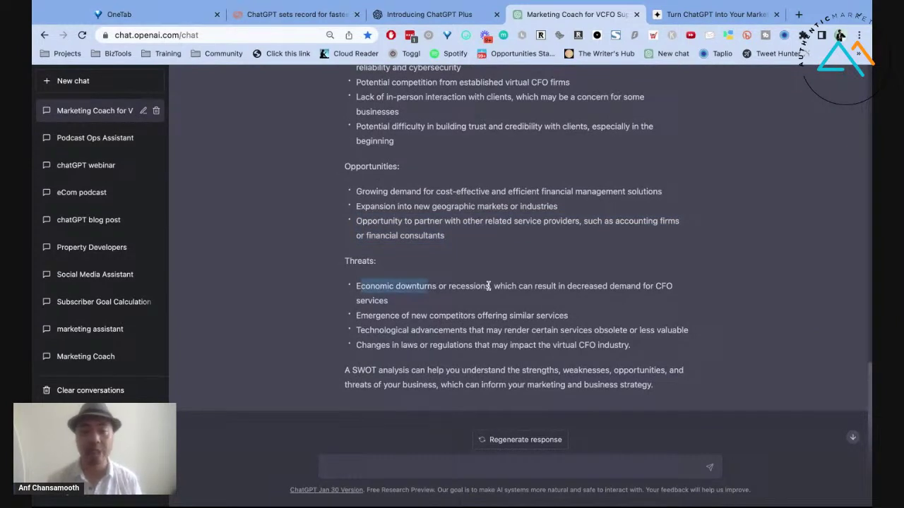
left_click_drag(357, 315, 467, 316)
left_click_drag(357, 330, 467, 330)
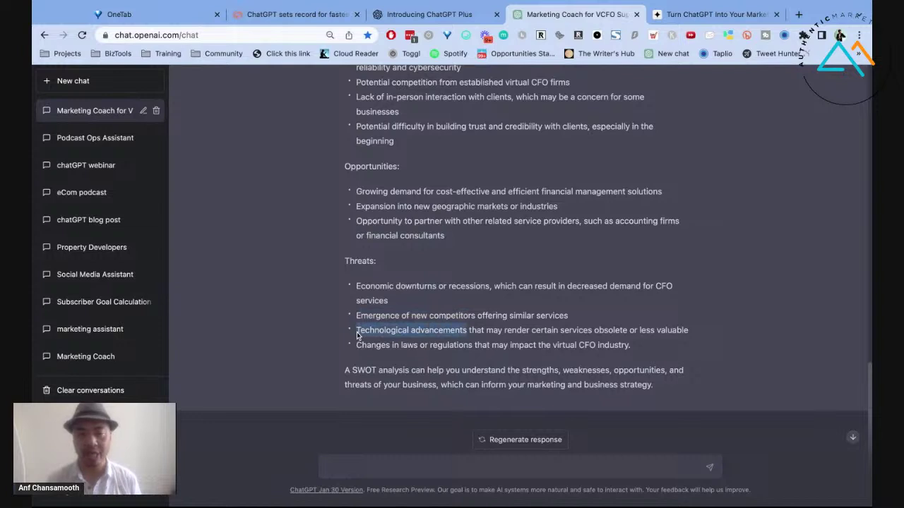
left_click(484, 346)
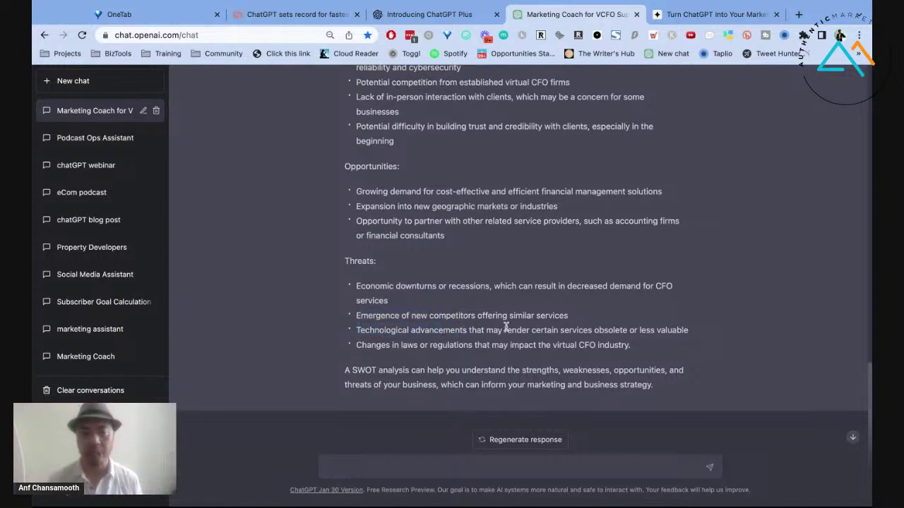
scroll(694, 324, "up", 1)
scroll(687, 323, "up", 1)
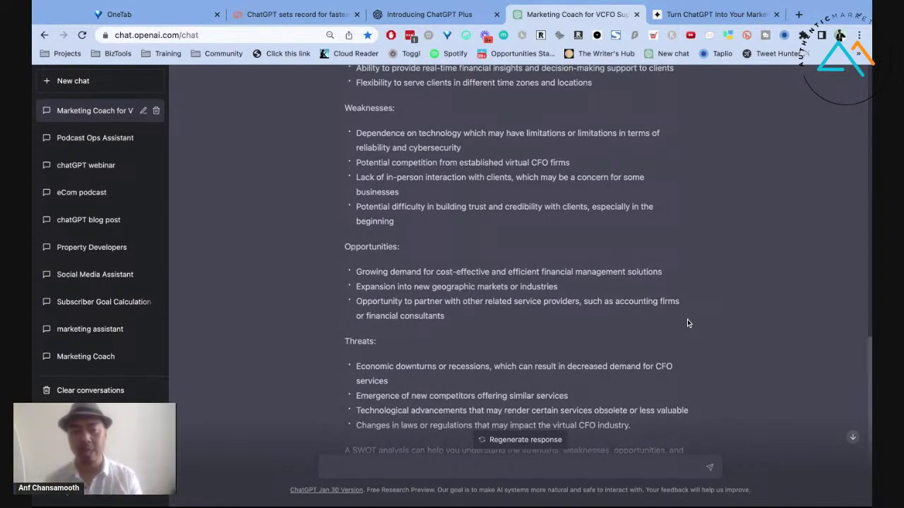
scroll(671, 310, "up", 1)
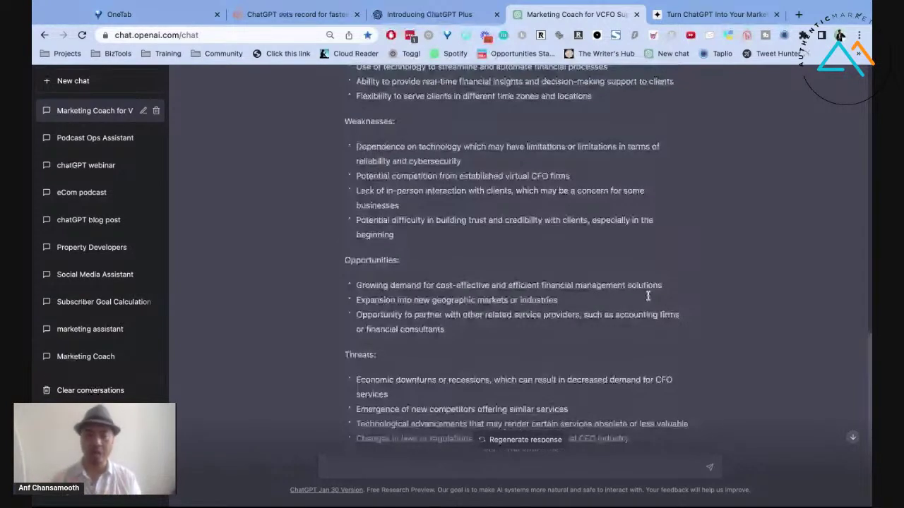
Ask "What's a good go to market strategy for this business?" and highlight the full numbered list in the answer
scroll(648, 297, "down", 2)
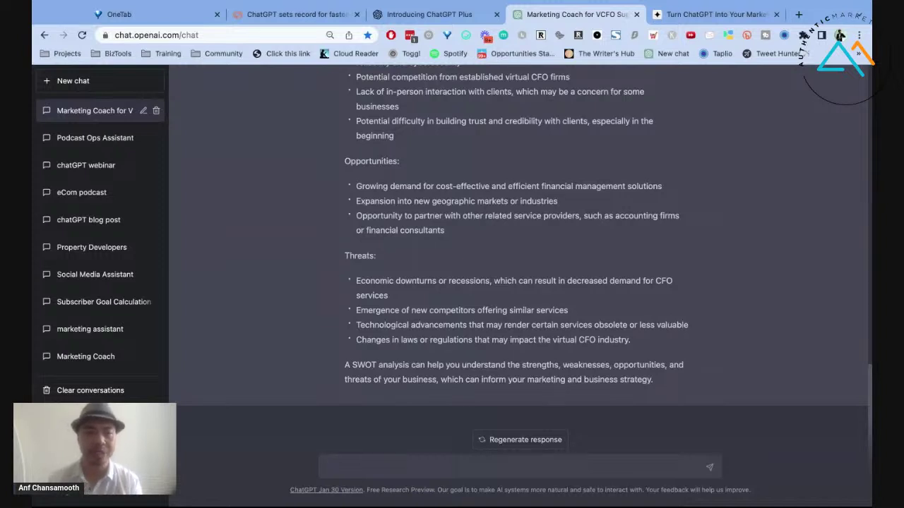
type("What's a good go to market strategy for this business?")
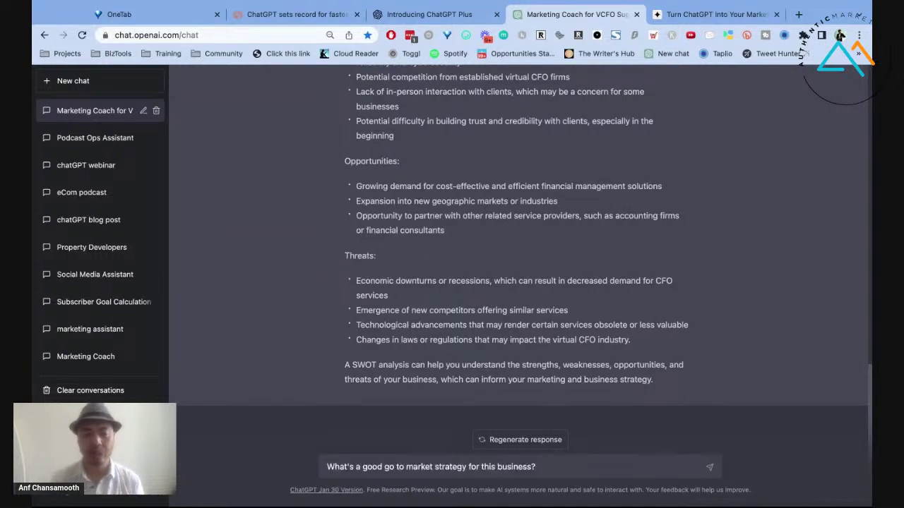
key("Return")
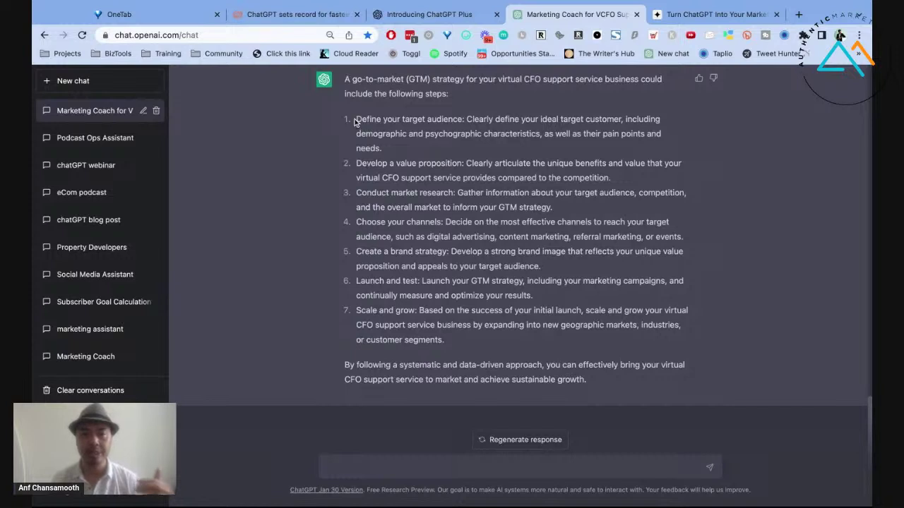
left_click_drag(355, 120, 445, 340)
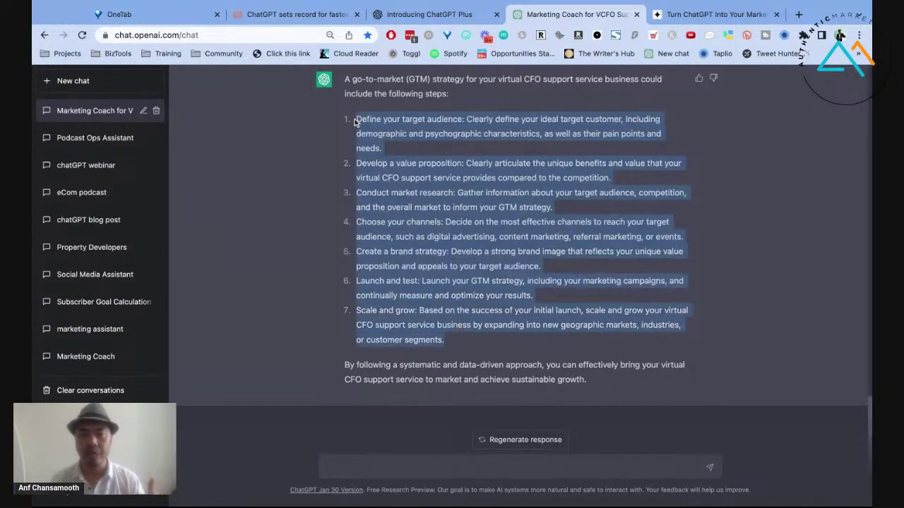
Ask "If I were going to run ads for this business, what types of sites and channels should I target?"
left_click(449, 217)
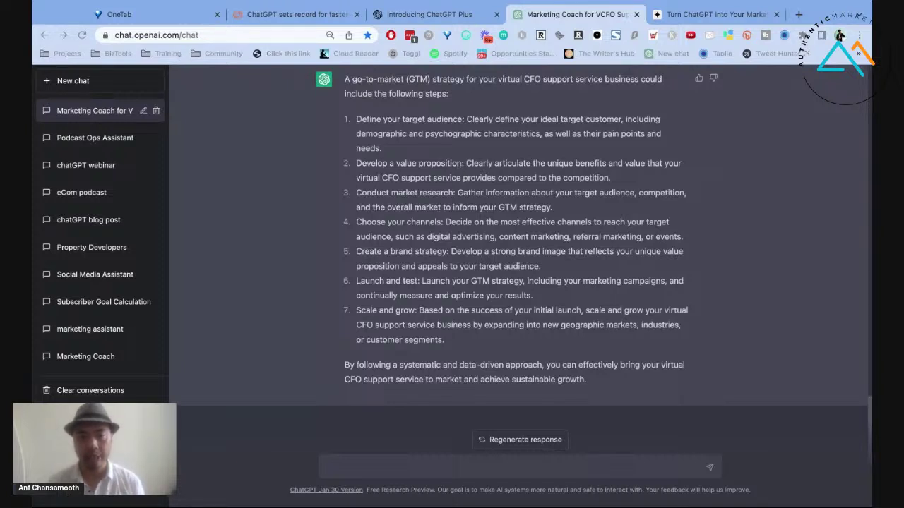
left_click(622, 373)
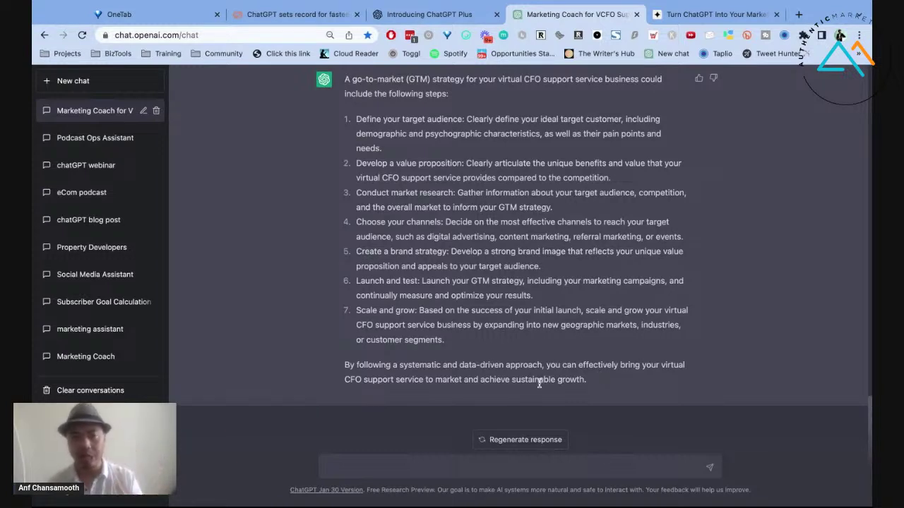
left_click(423, 471)
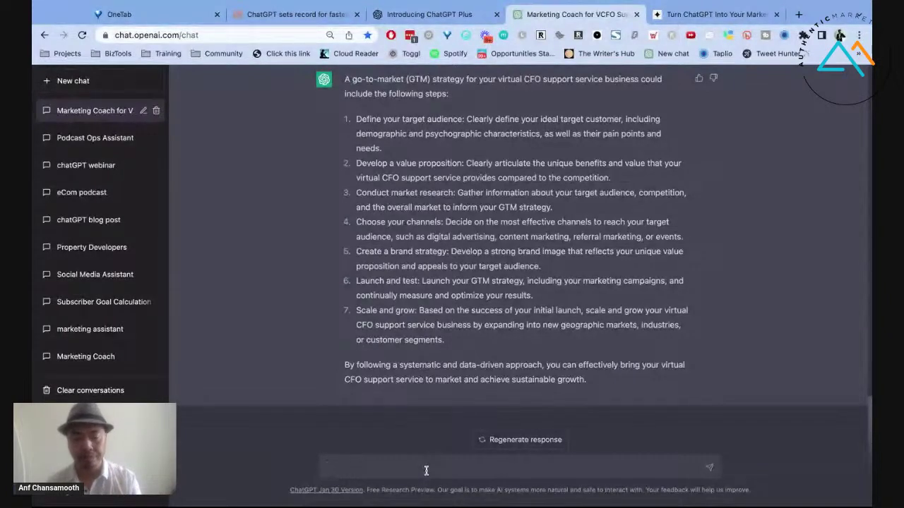
type("If I were going to run ads for this business, what types of sites and channels should I target?")
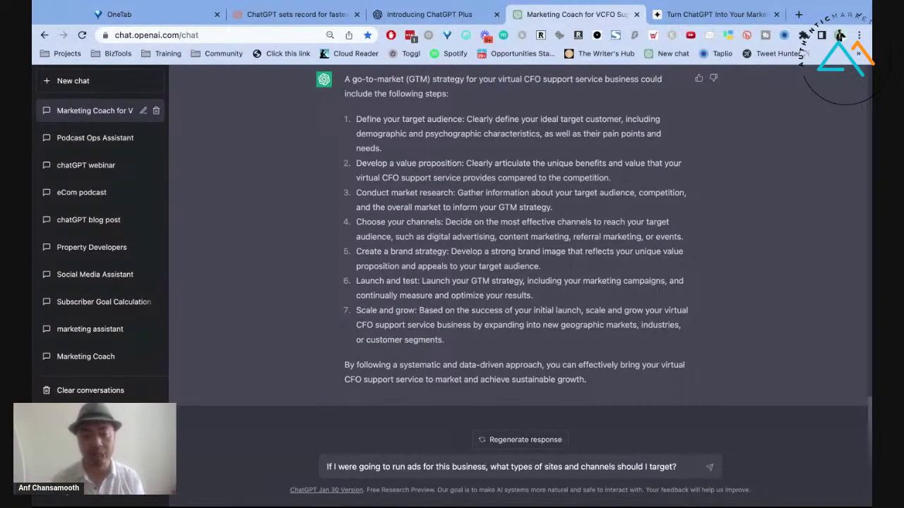
key("Return")
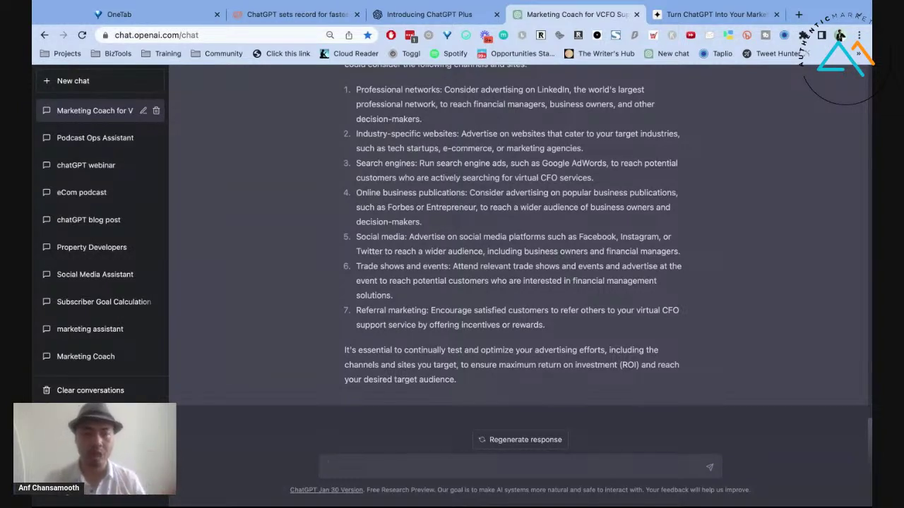
Read through the answer on advertising sites and channels, from the question down to the numbered recommendations
left_click(596, 484)
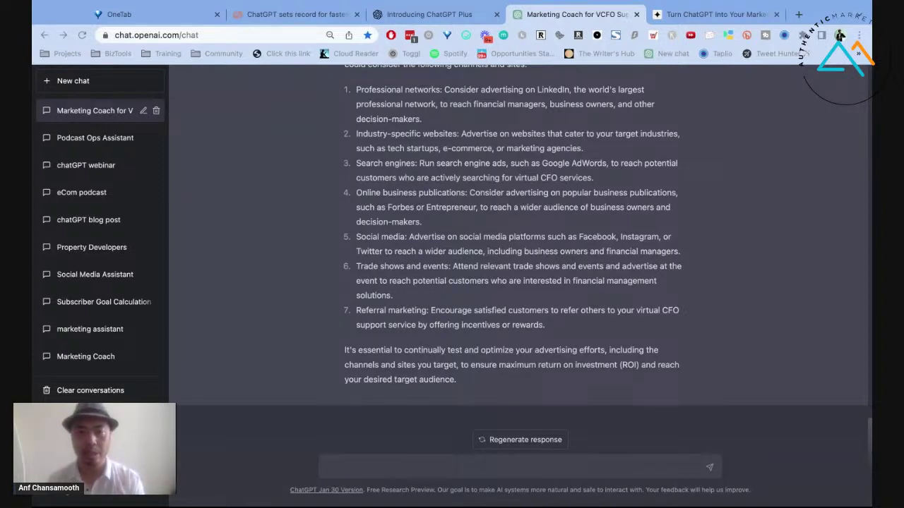
scroll(588, 338, "up", 1)
scroll(587, 341, "up", 2)
scroll(596, 343, "down", 1)
scroll(615, 346, "up", 1)
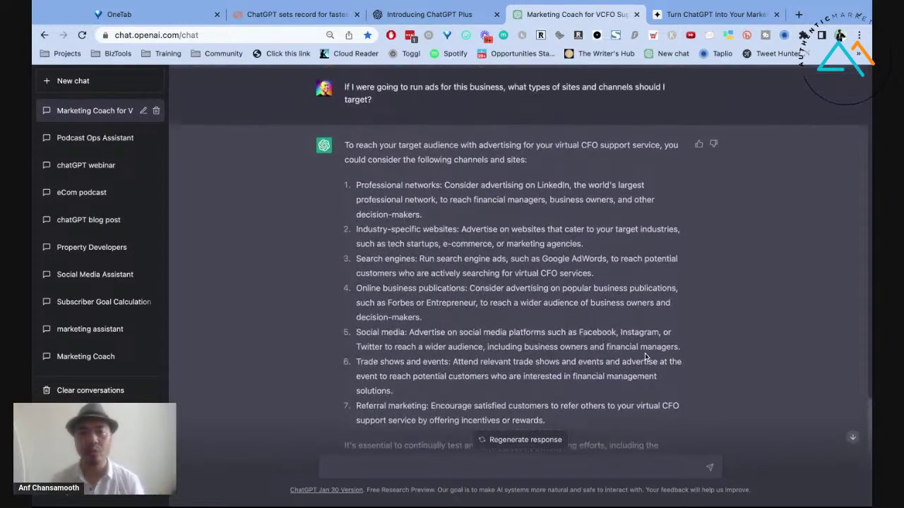
scroll(636, 353, "down", 1)
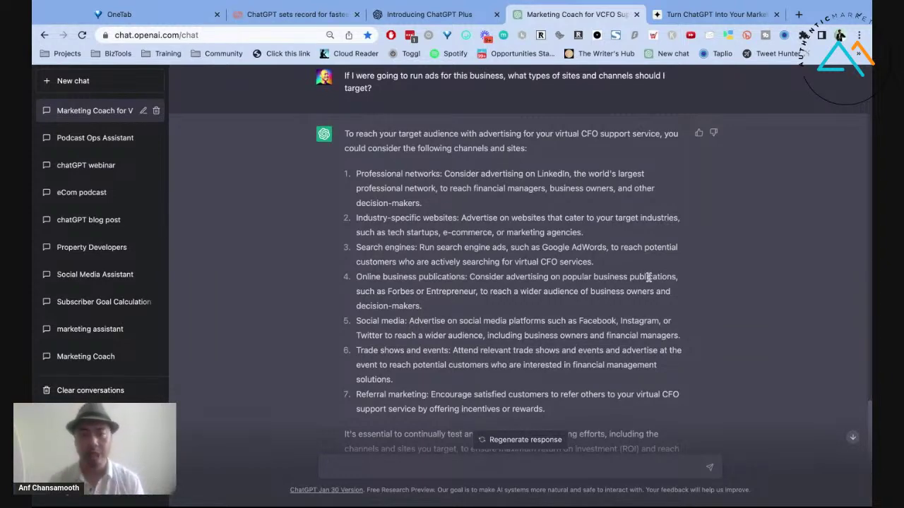
scroll(651, 280, "up", 1)
Return to the conversation's opening prompt and highlight its coach role, startup description and target audience question in turn
scroll(650, 280, "up", 15)
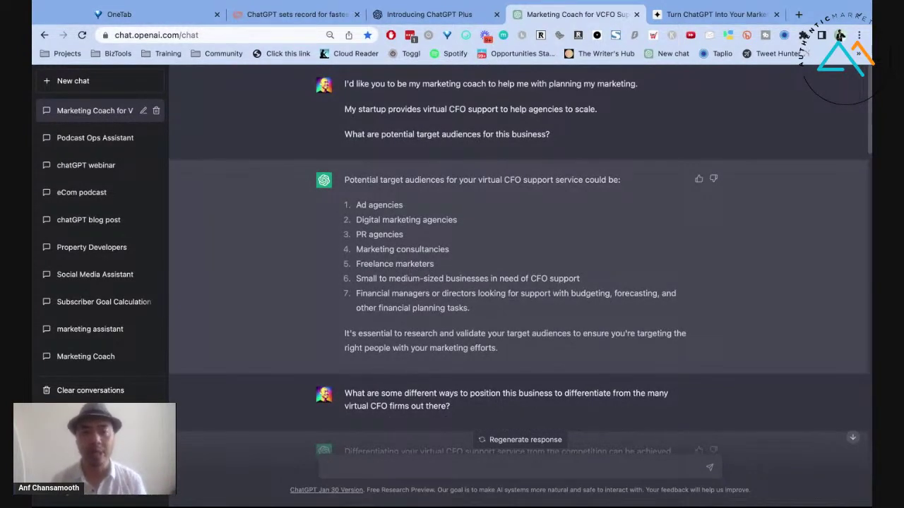
left_click_drag(389, 84, 639, 96)
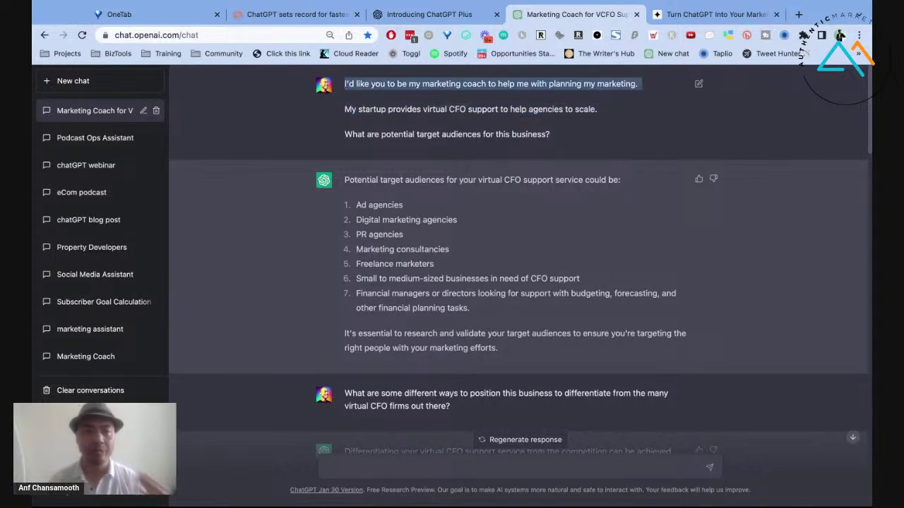
triple_click(345, 110)
left_click_drag(345, 111, 469, 111)
left_click(519, 111)
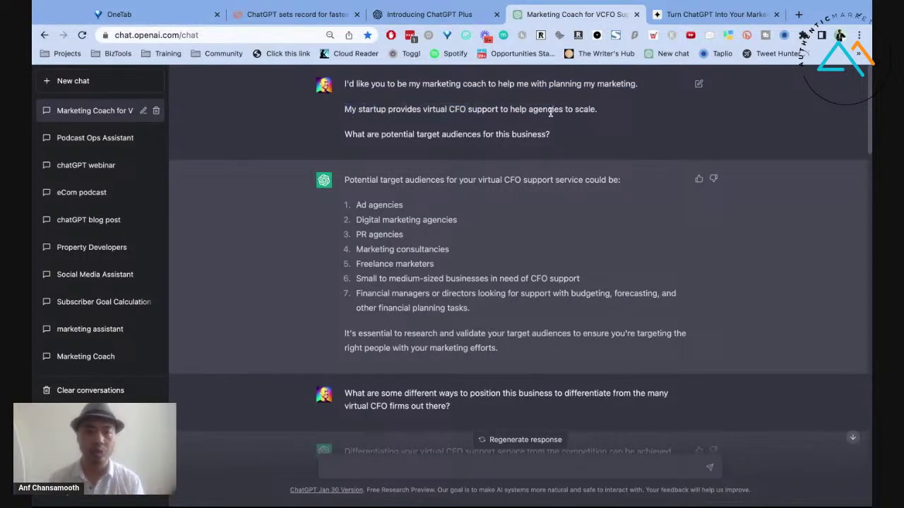
triple_click(552, 111)
left_click(533, 114)
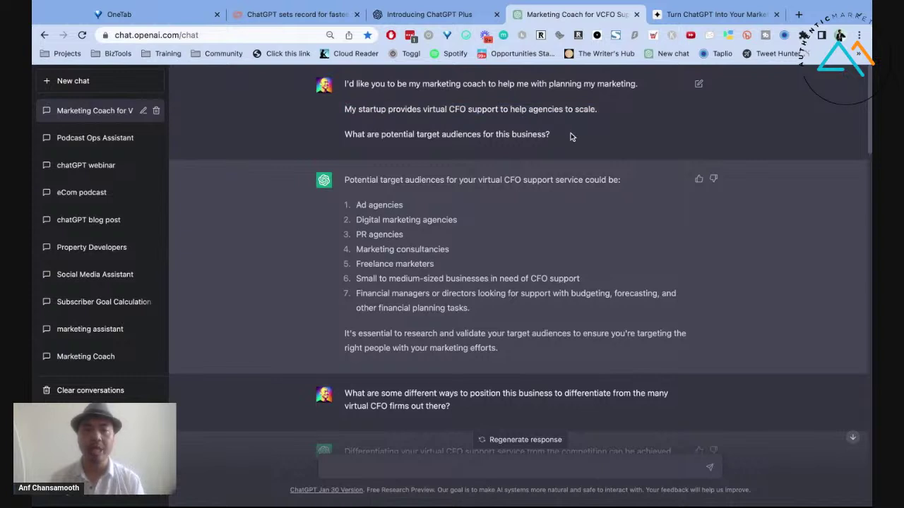
triple_click(347, 135)
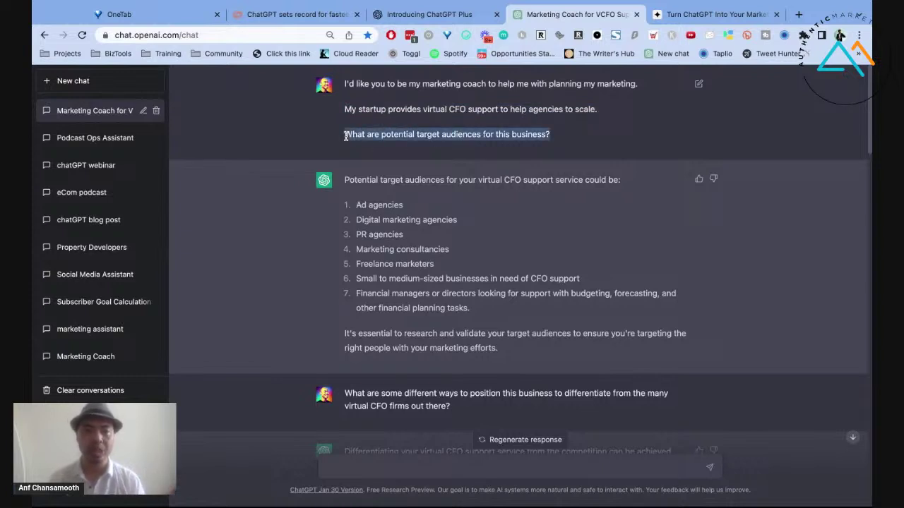
left_click(610, 140)
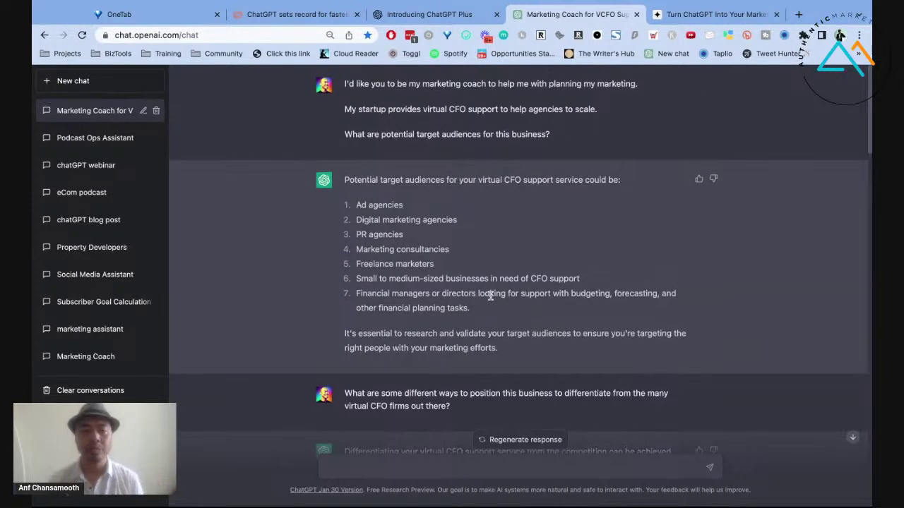
Review the positioning question with its differentiation answer, and the SWOT analysis from strengths through threats
scroll(439, 315, "down", 3)
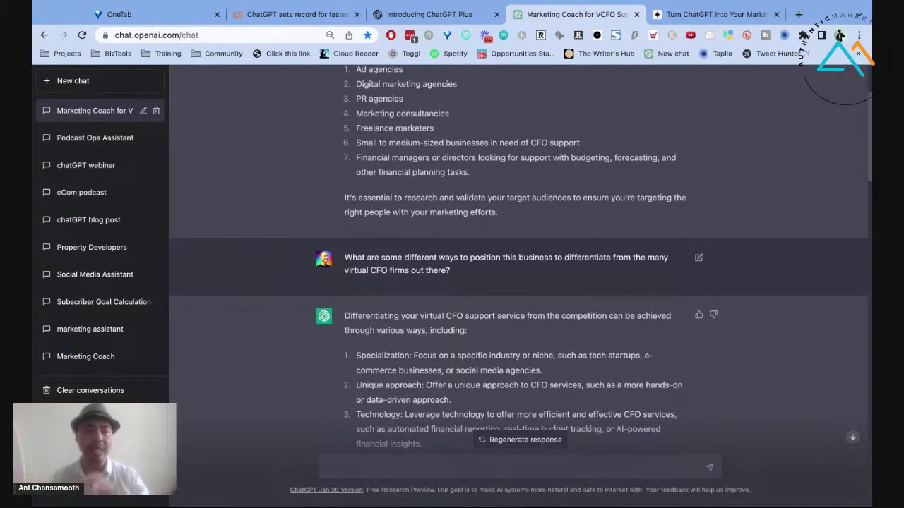
scroll(517, 241, "down", 1)
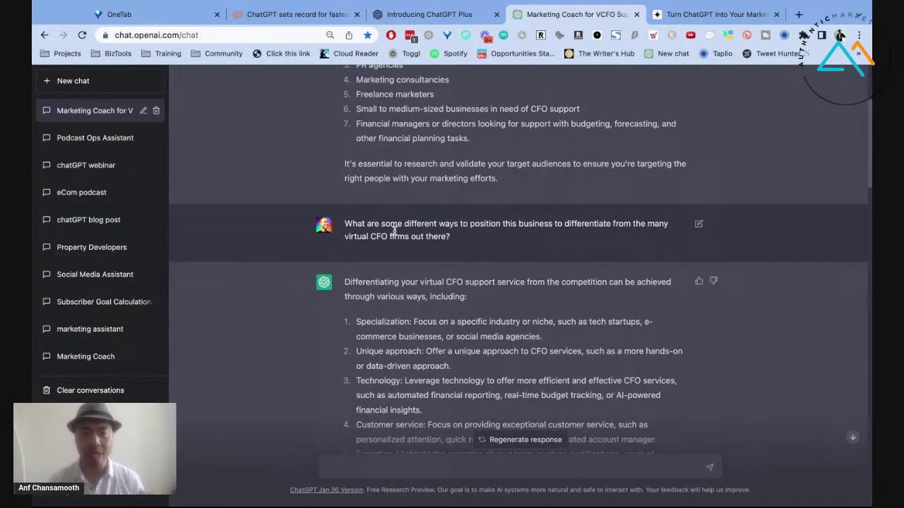
scroll(533, 233, "down", 5)
scroll(534, 182, "up", 1)
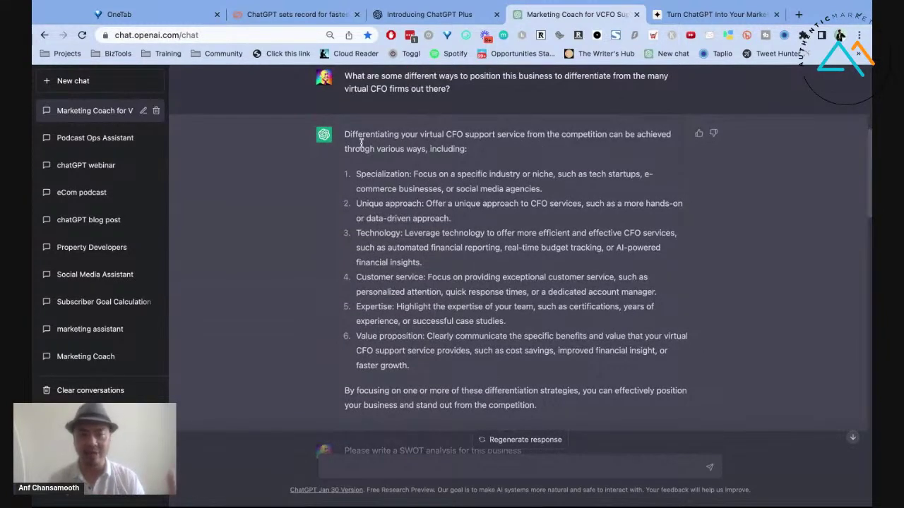
scroll(467, 344, "down", 2)
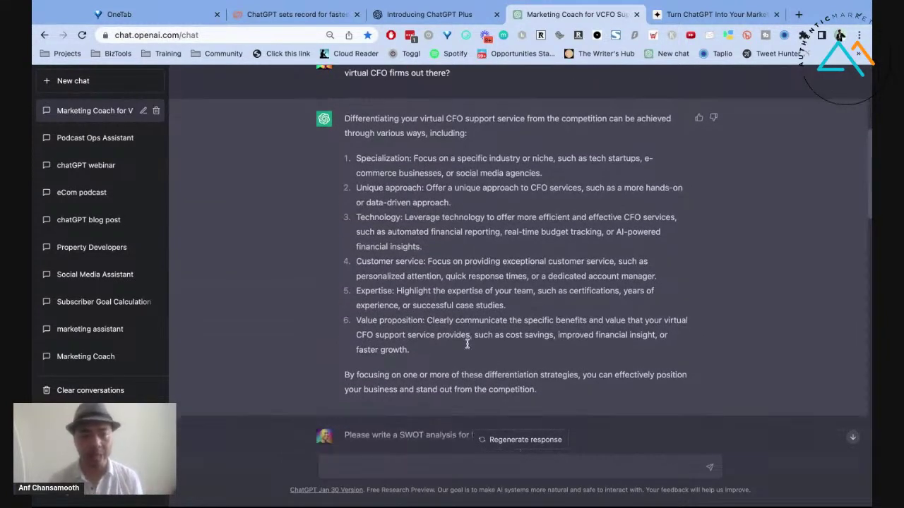
scroll(480, 300, "down", 5)
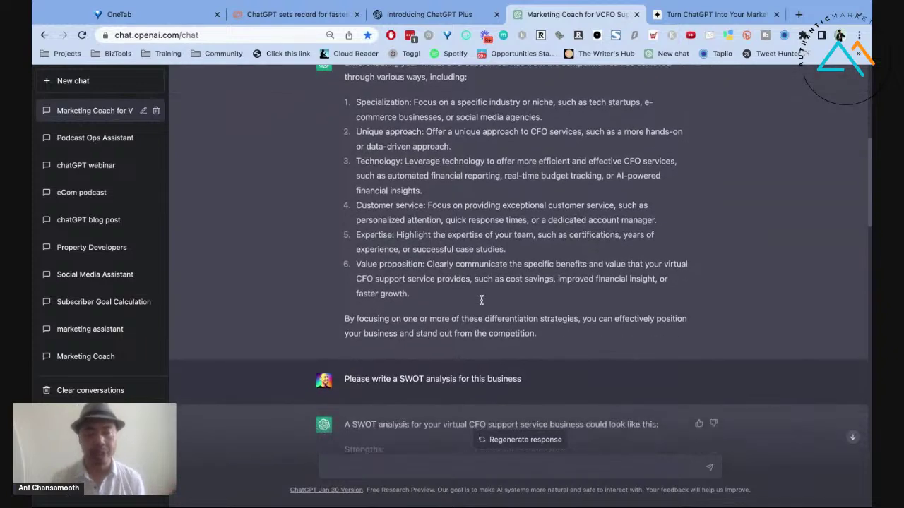
scroll(436, 284, "down", 1)
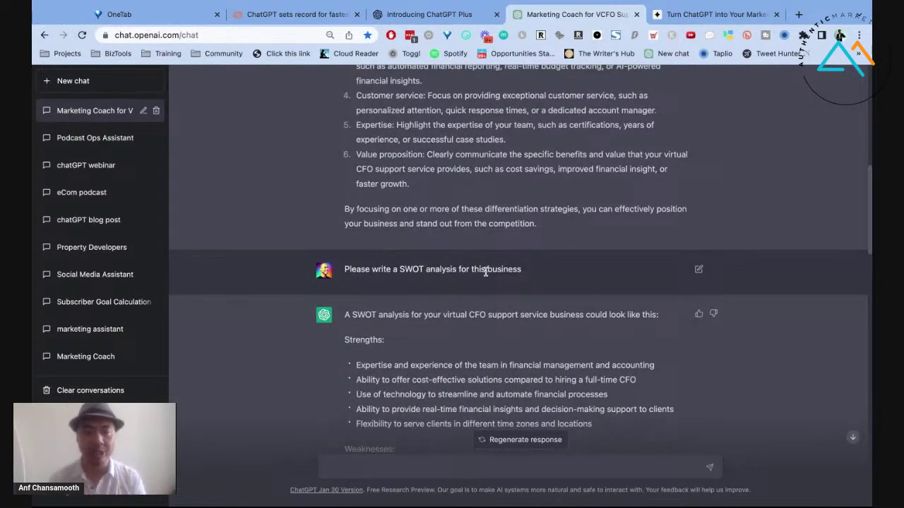
scroll(485, 271, "down", 8)
scroll(481, 192, "down", 3)
scroll(481, 192, "up", 5)
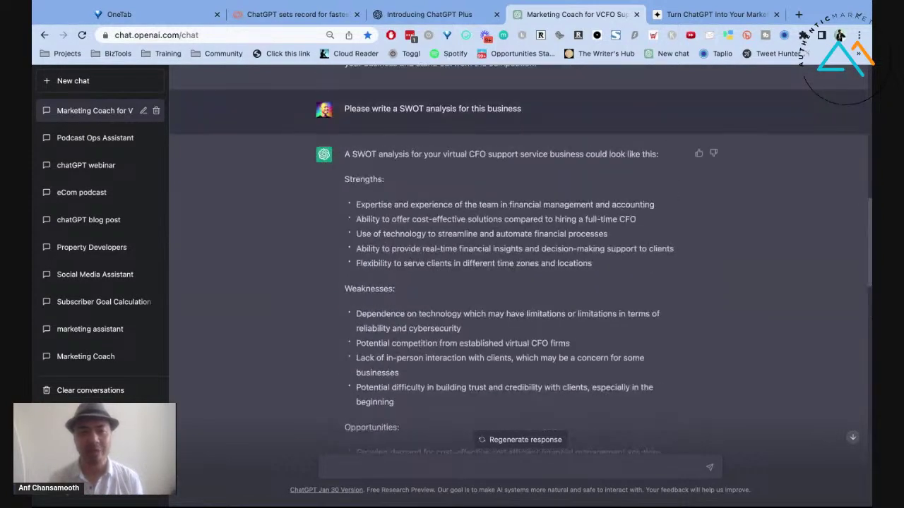
scroll(486, 269, "down", 12)
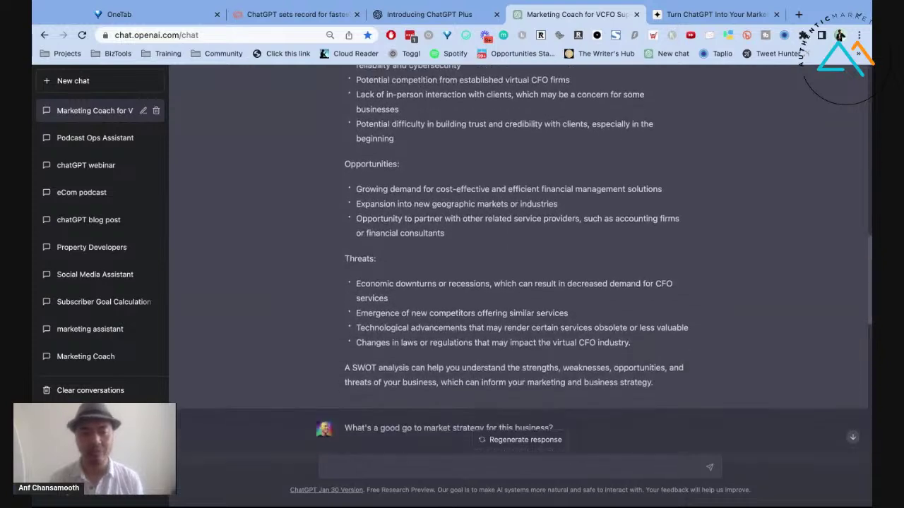
Review the go-to-market strategy answer and the recommended advertising channels through to the end of the conversation
scroll(576, 187, "down", 4)
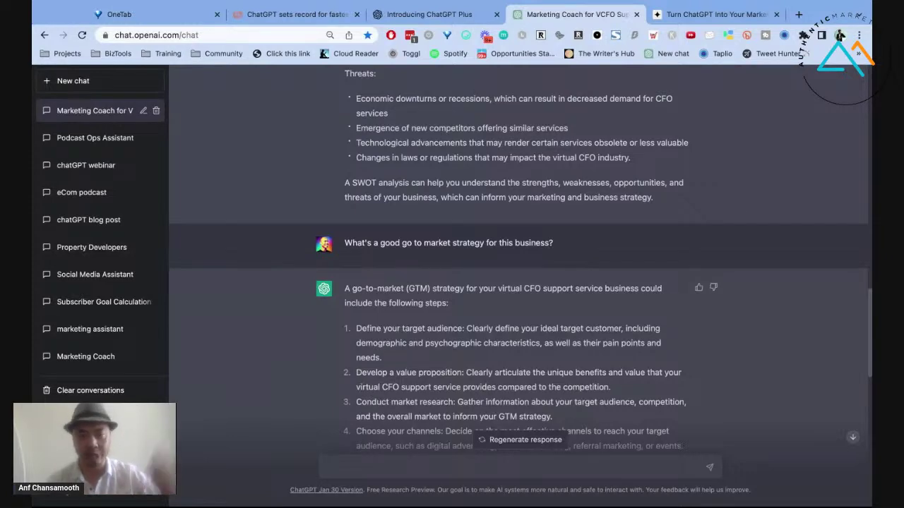
scroll(587, 212, "down", 2)
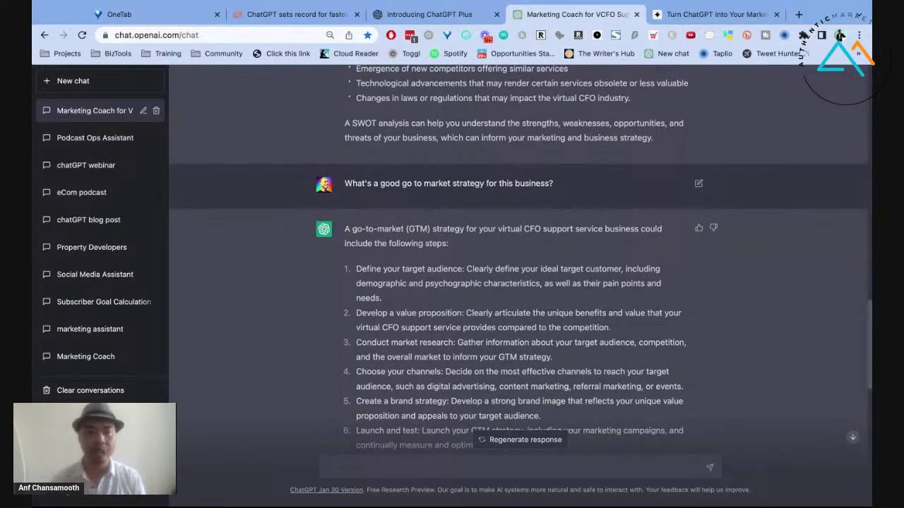
scroll(405, 240, "down", 2)
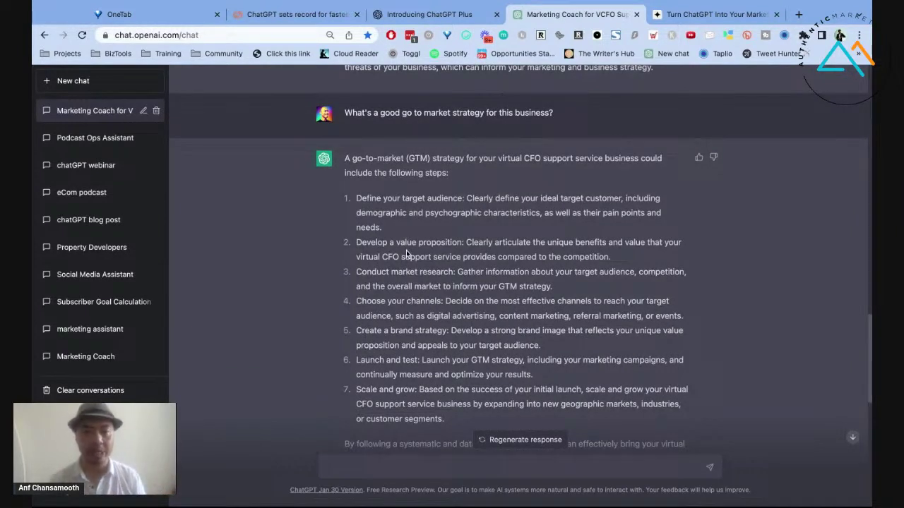
scroll(420, 230, "down", 1)
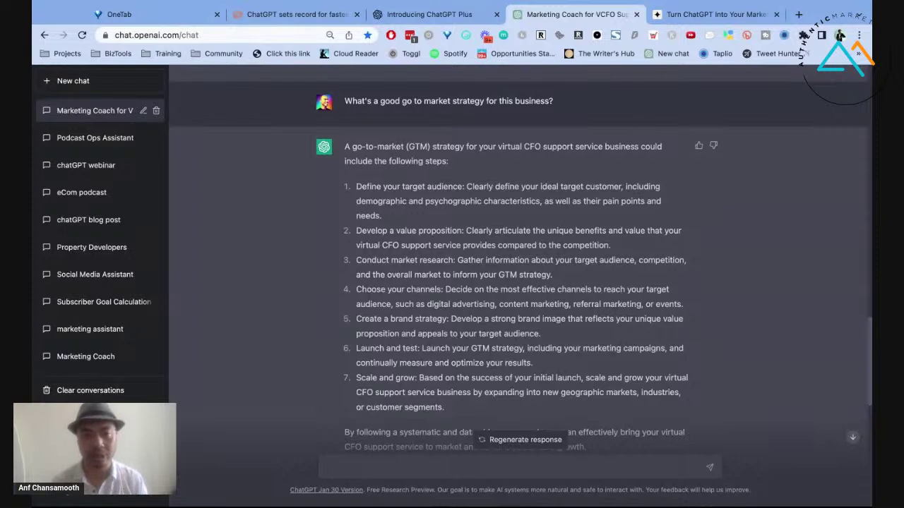
scroll(466, 265, "down", 1)
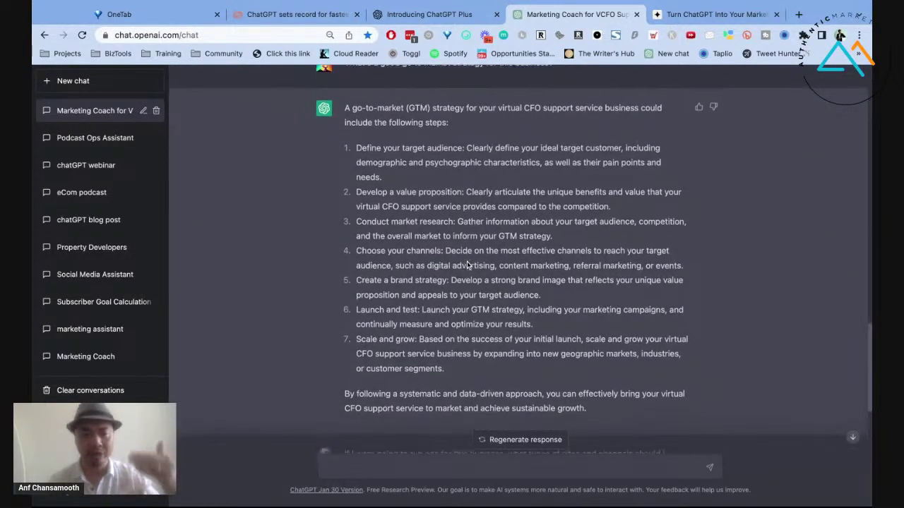
type("If I were going to run ads for this business, what types of sites and channels should I target?")
key("Return")
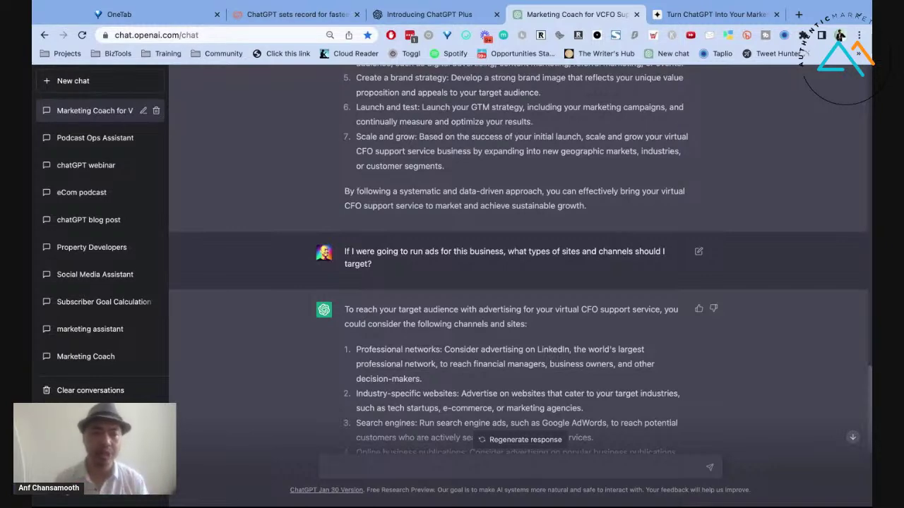
scroll(565, 251, "down", 1)
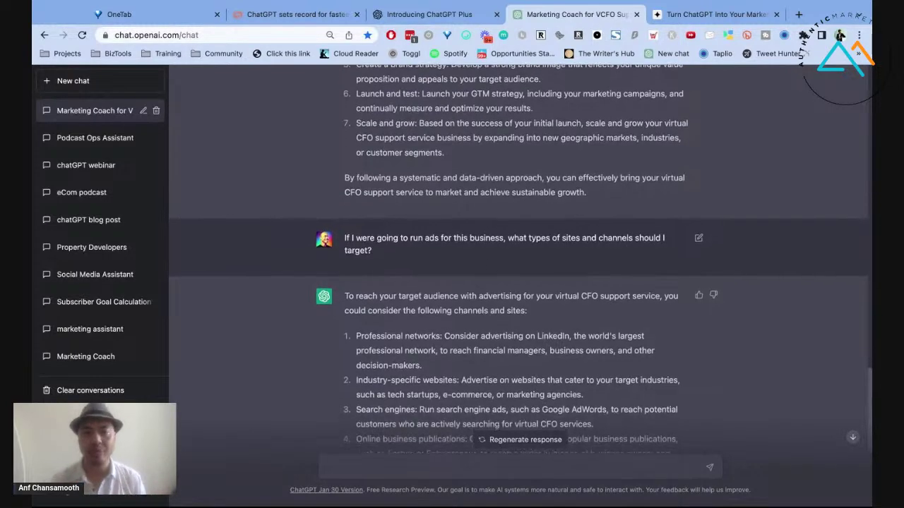
scroll(593, 243, "down", 4)
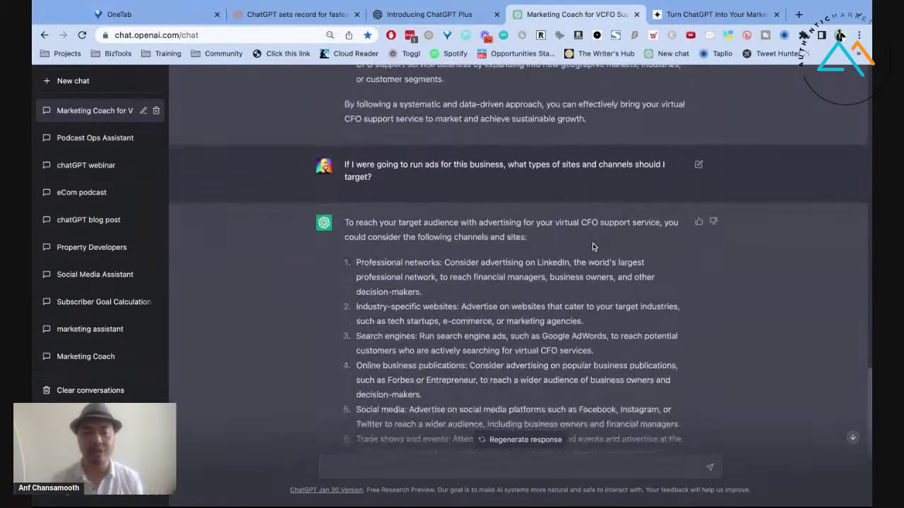
scroll(515, 260, "down", 3)
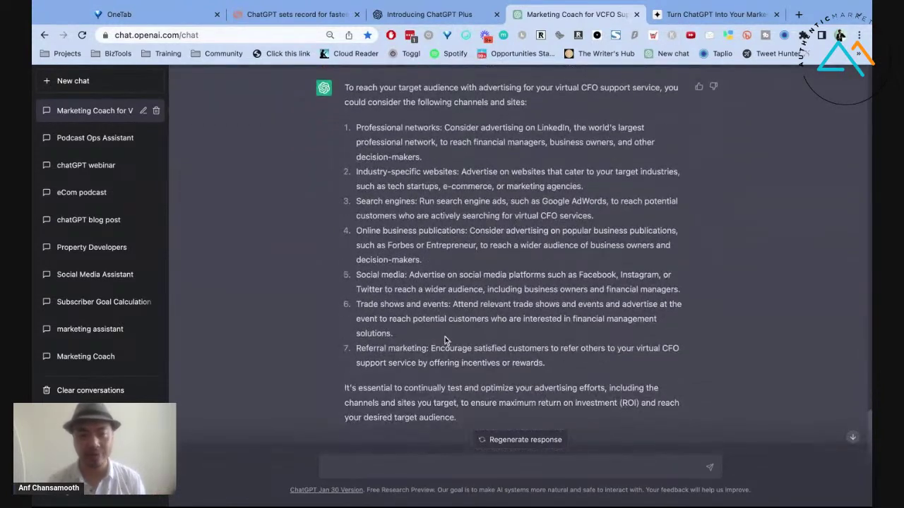
scroll(445, 341, "down", 2)
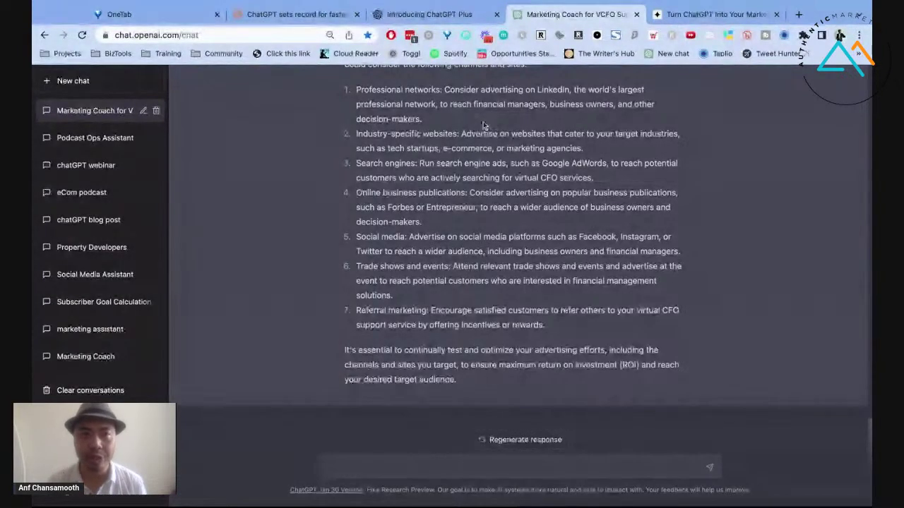
Switch to the Luma event page for the ChatGPT mini-workshop and examine the attendee benefits, highlighting the content creation and productivity point
left_click(709, 16)
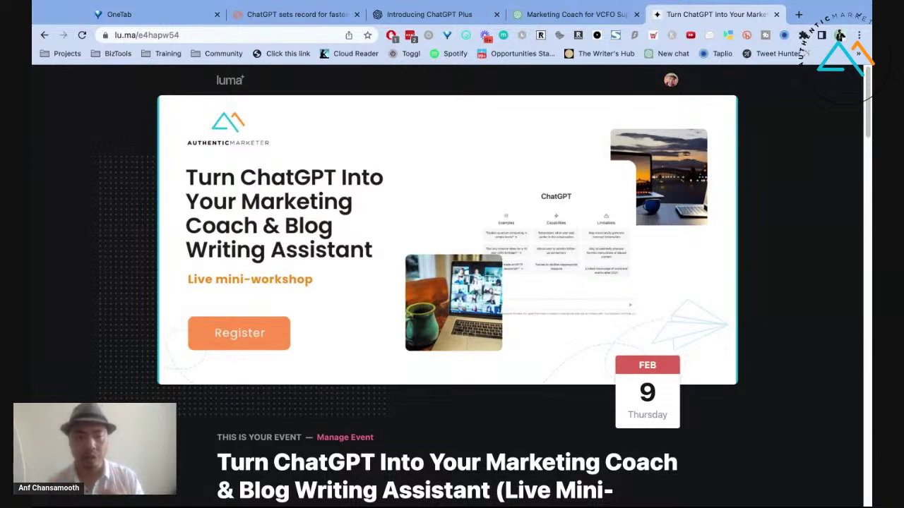
scroll(452, 282, "down", 10)
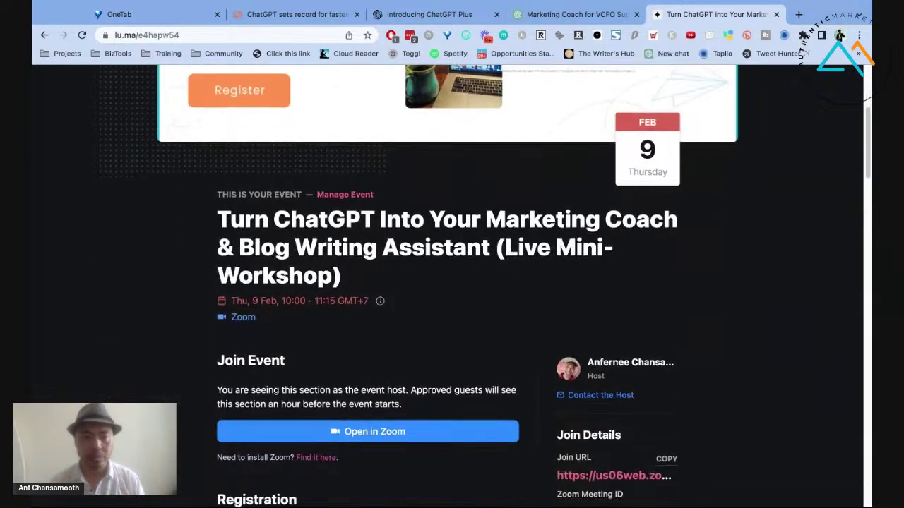
scroll(325, 228, "down", 15)
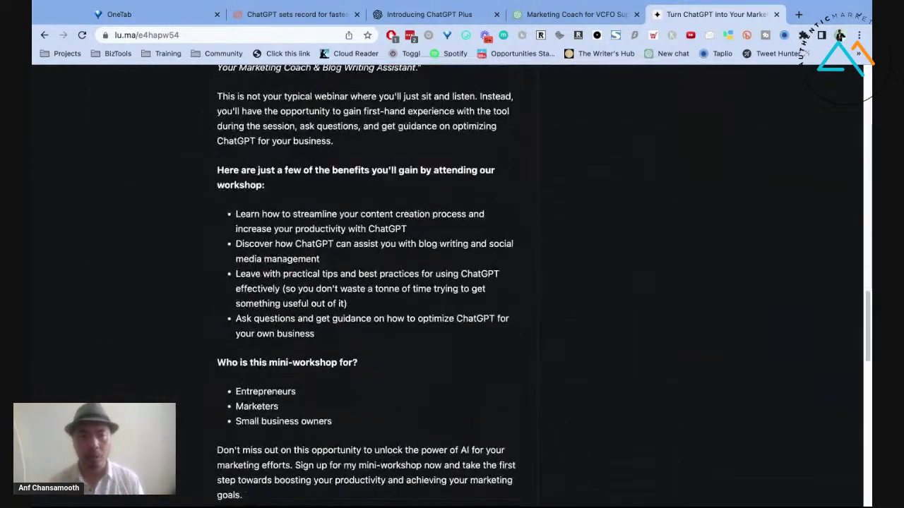
scroll(321, 228, "down", 2)
left_click_drag(313, 127, 406, 141)
left_click(363, 139)
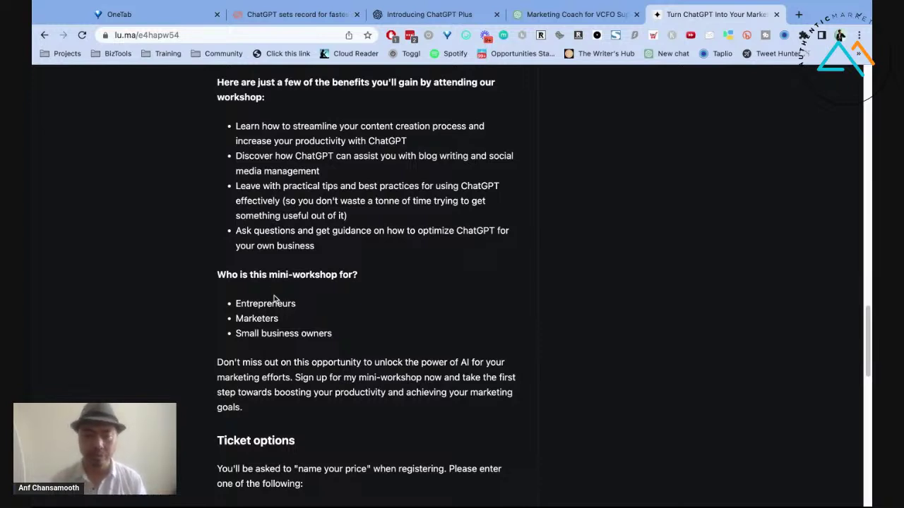
Examine the workshop's intended audience and ticket options, highlight Option B, and return to the event banner
scroll(270, 304, "down", 1)
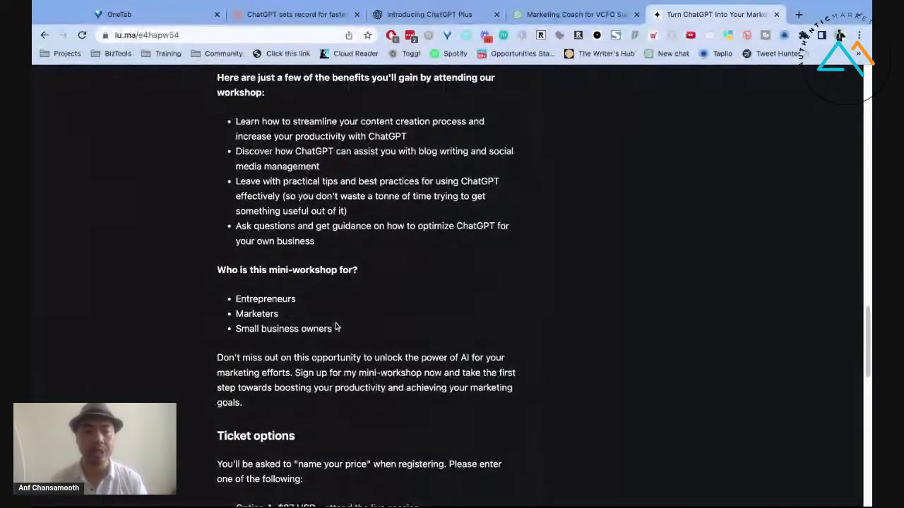
scroll(335, 325, "down", 1)
scroll(501, 322, "down", 5)
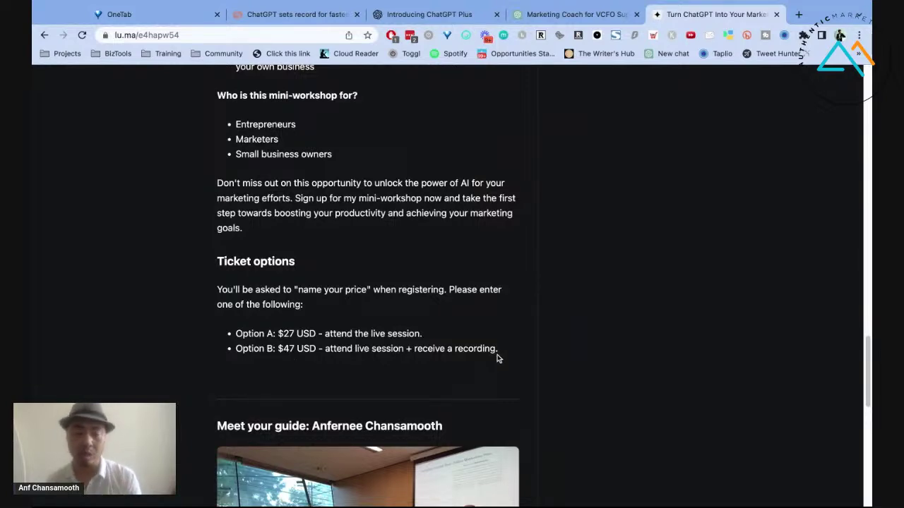
left_click_drag(498, 353, 247, 348)
left_click(254, 349)
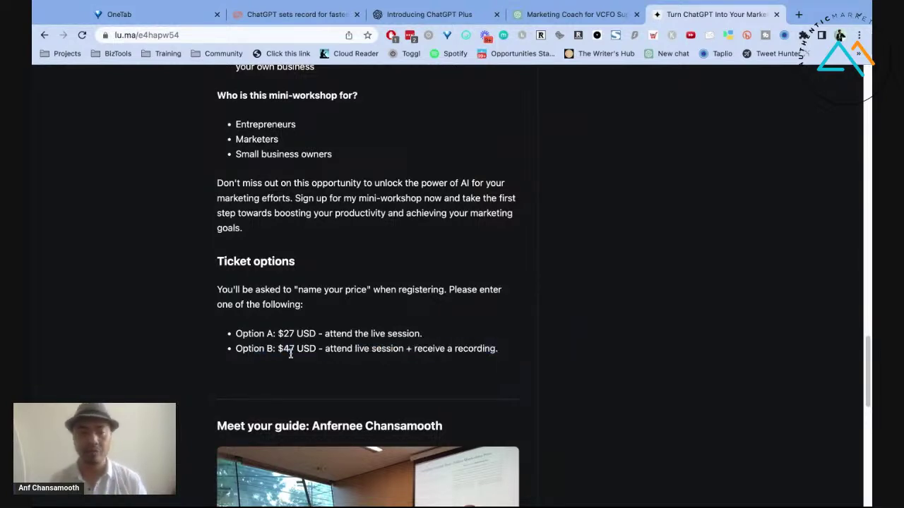
scroll(562, 281, "up", 15)
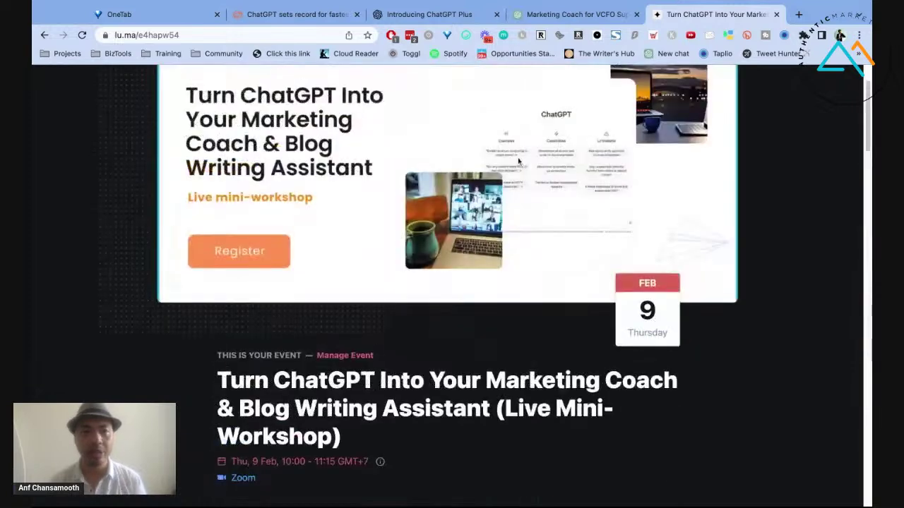